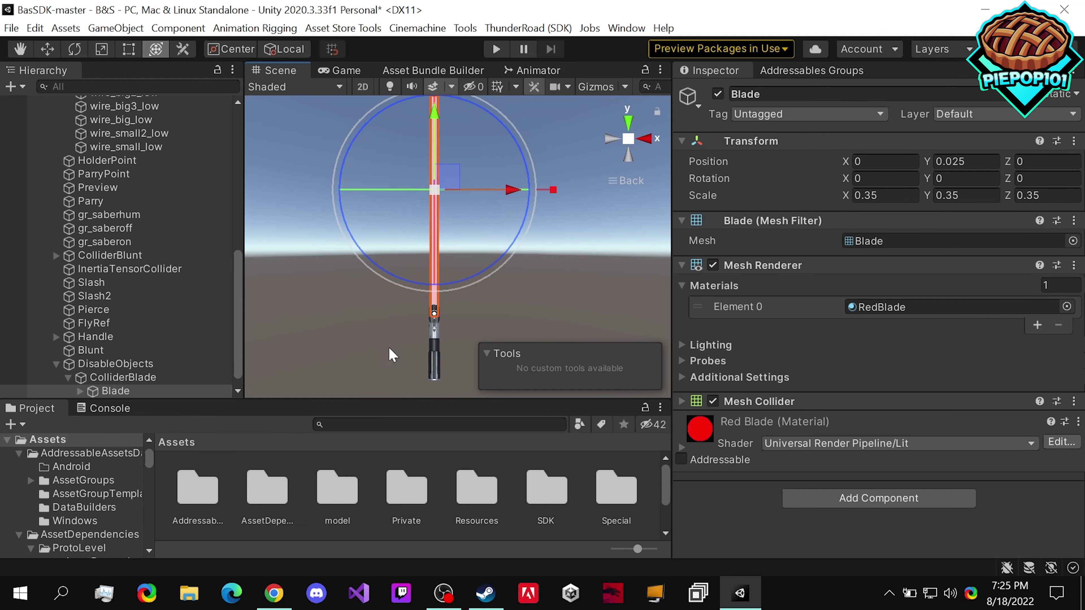
- Collapse the PieVader model group and examine what the DisableObjects group contains
{"action": "scroll", "coordinate": [124, 191], "scroll_direction": "up", "scroll_amount": 5}
{"action": "scroll", "coordinate": [124, 191], "scroll_direction": "up", "scroll_amount": 4}
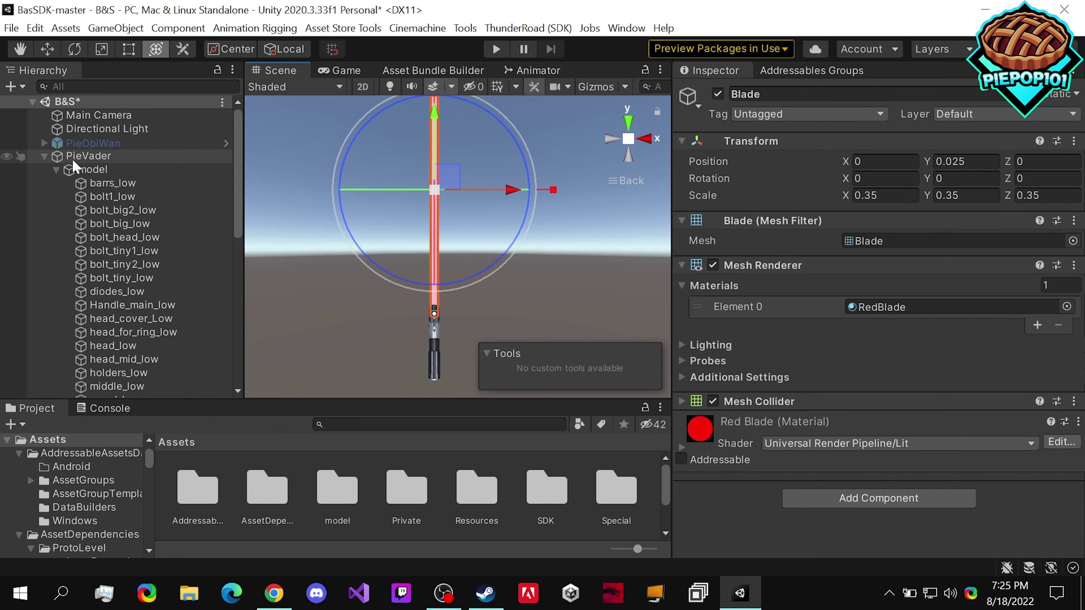
{"action": "left_click", "coordinate": [56, 169]}
{"action": "left_click", "coordinate": [111, 386]}
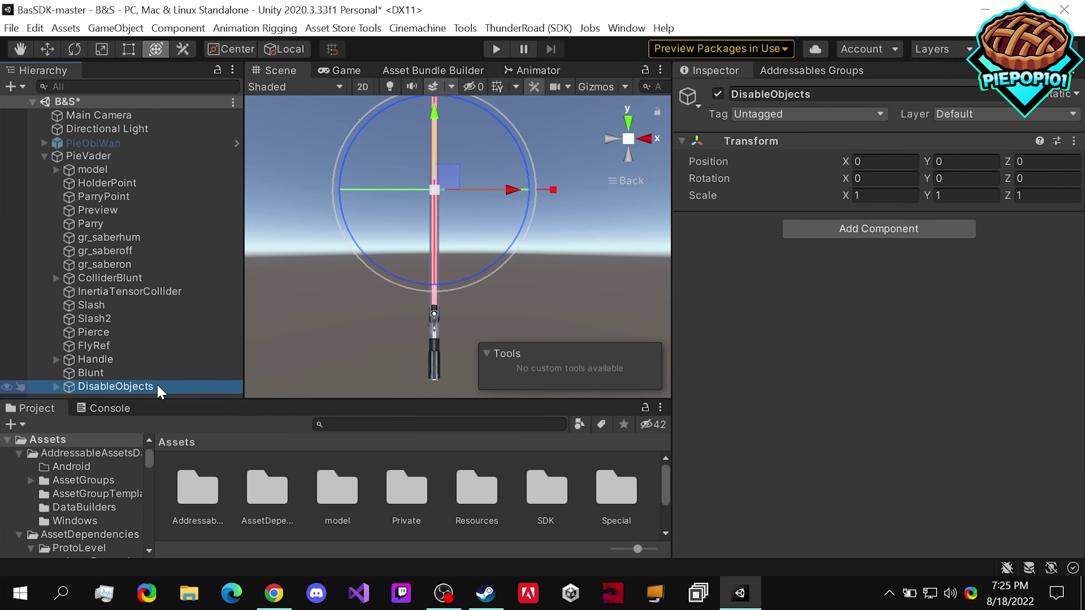
{"action": "left_click", "coordinate": [56, 387]}
{"action": "scroll", "coordinate": [136, 393], "scroll_direction": "down", "scroll_amount": 1}
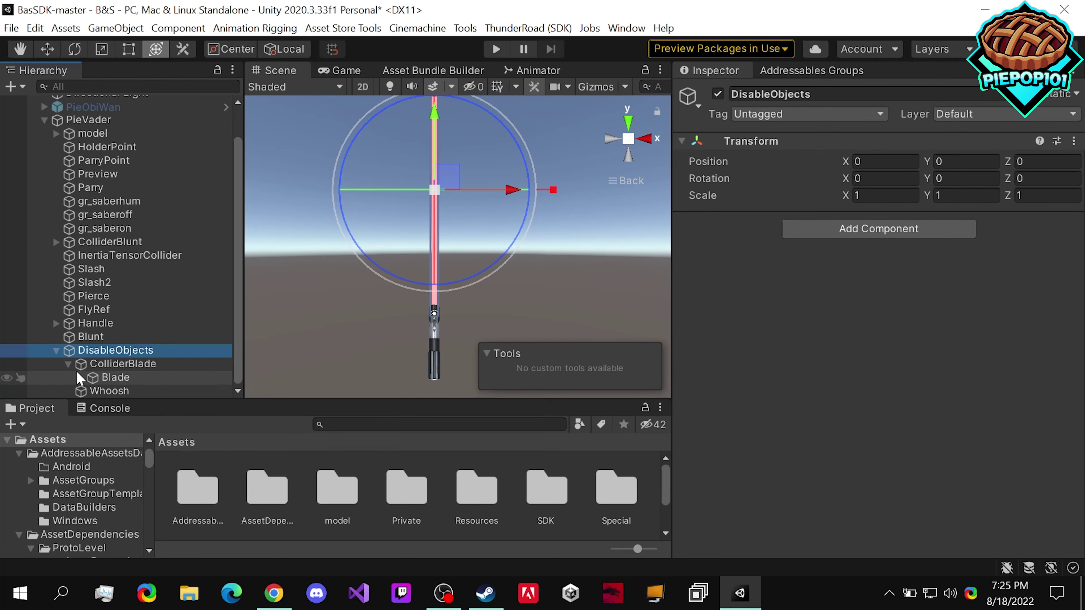
{"action": "left_click", "coordinate": [56, 351]}
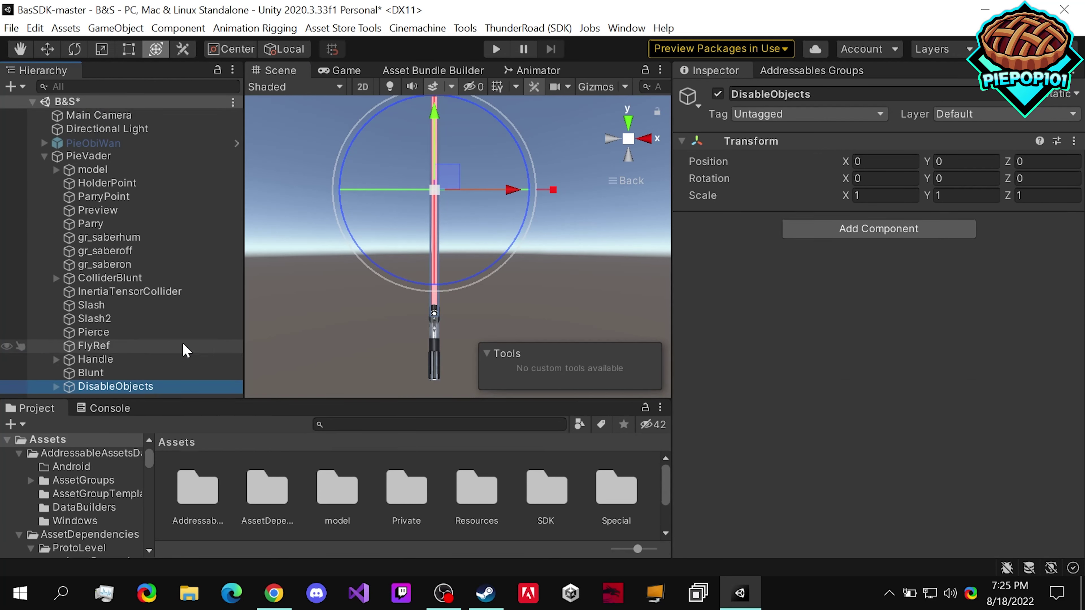
{"action": "right_click", "coordinate": [133, 156]}
{"action": "left_click", "coordinate": [210, 213]}
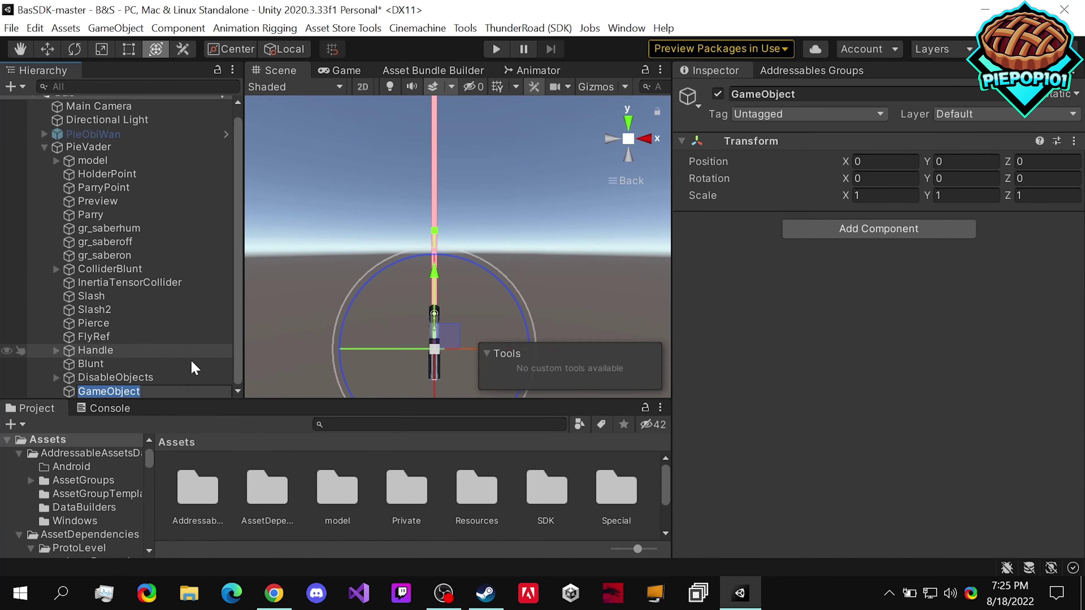
{"action": "left_click_drag", "start_coordinate": [184, 391], "coordinate": [183, 376]}
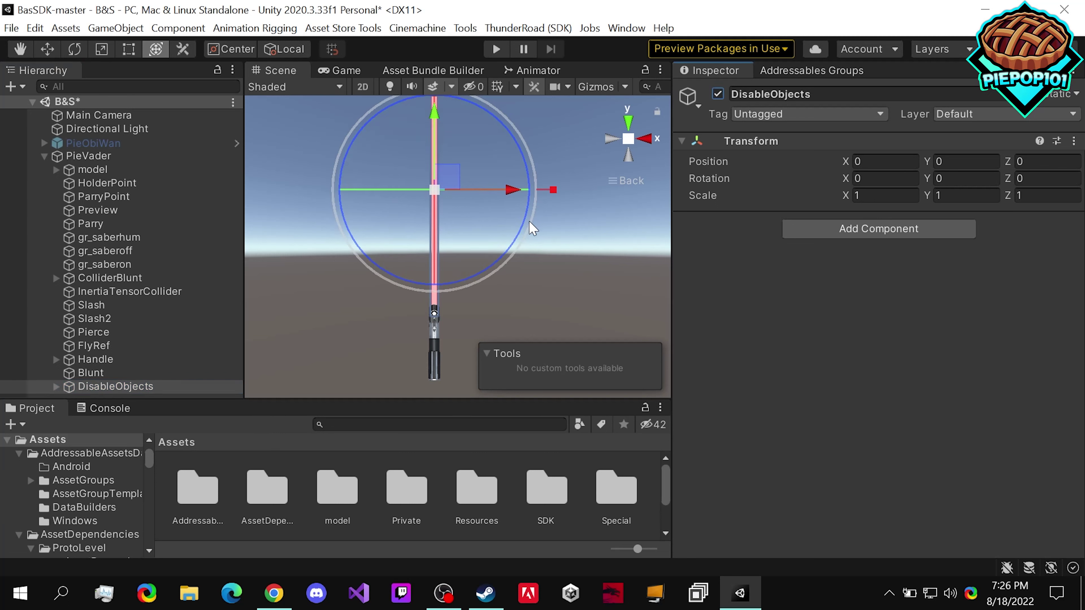
- Select DisableObjects under PieVader and add an Animation window beside the Project and Console windows
{"action": "left_click", "coordinate": [100, 389]}
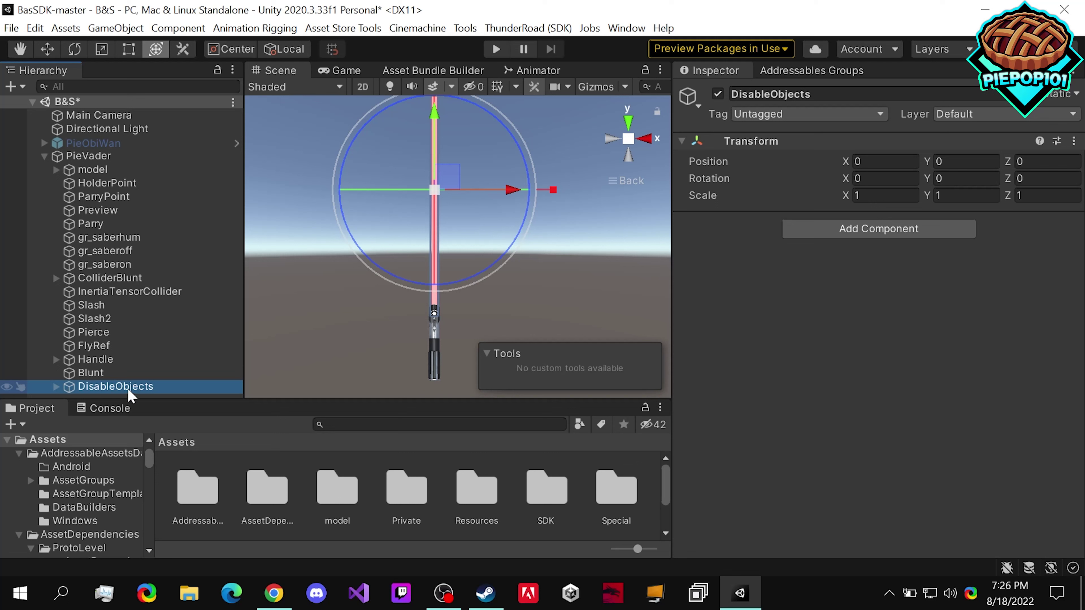
{"action": "left_click", "coordinate": [660, 408]}
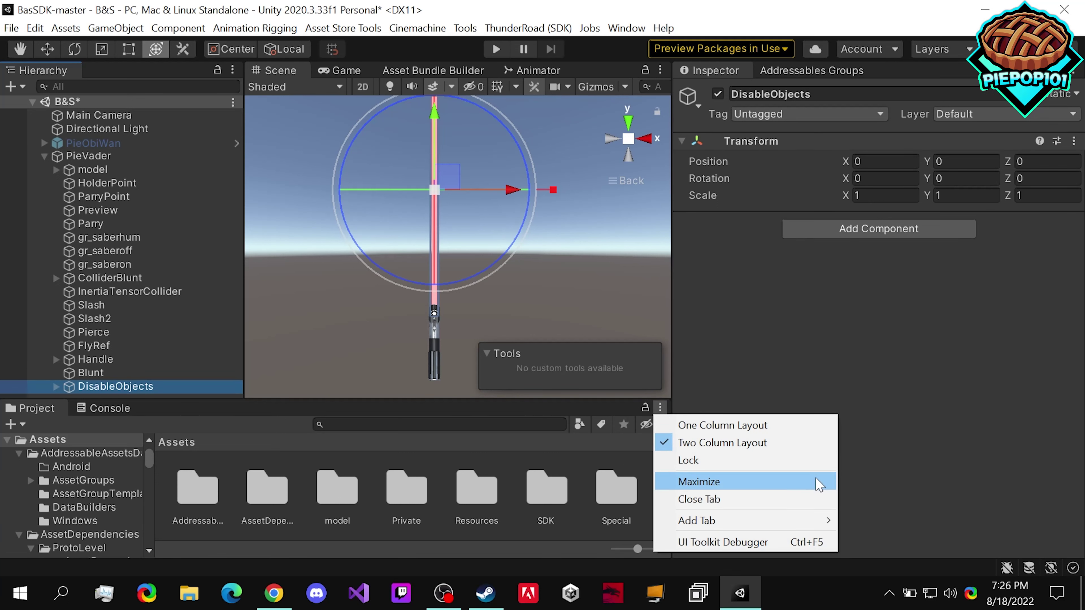
{"action": "mouse_move", "coordinate": [765, 520]}
{"action": "left_click", "coordinate": [855, 521]}
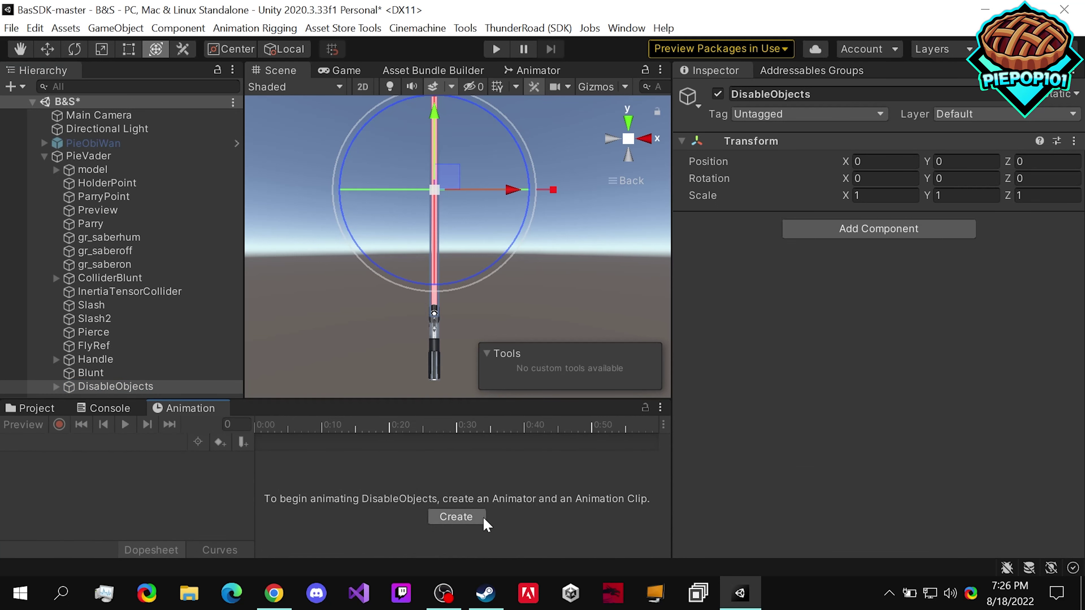
- Create an animation clip named VadOn for DisableObjects in the VaderAnim folder
{"action": "left_click", "coordinate": [455, 516]}
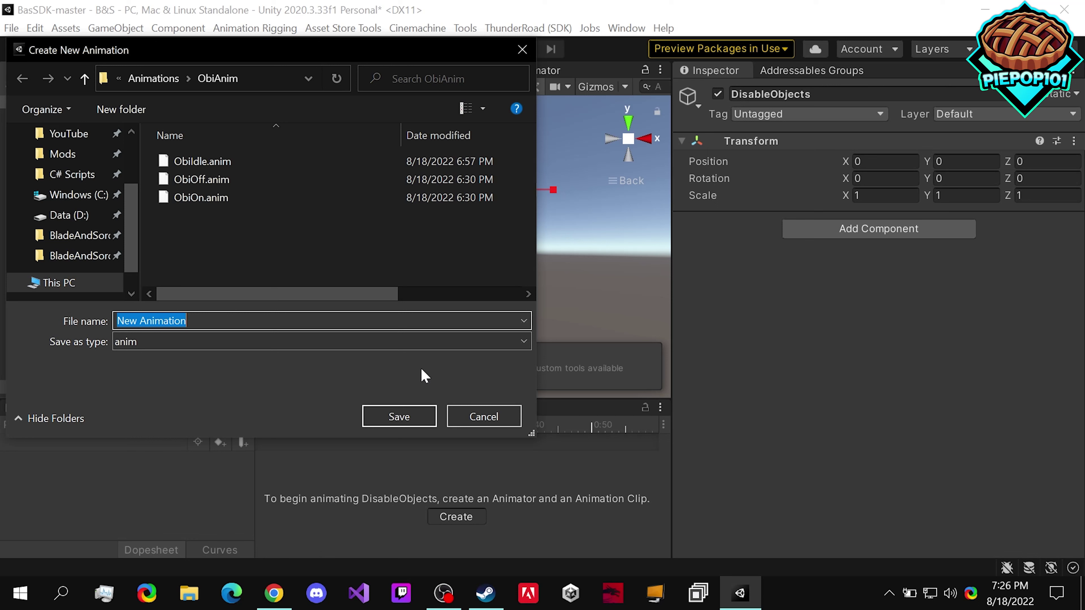
{"action": "left_click", "coordinate": [153, 78]}
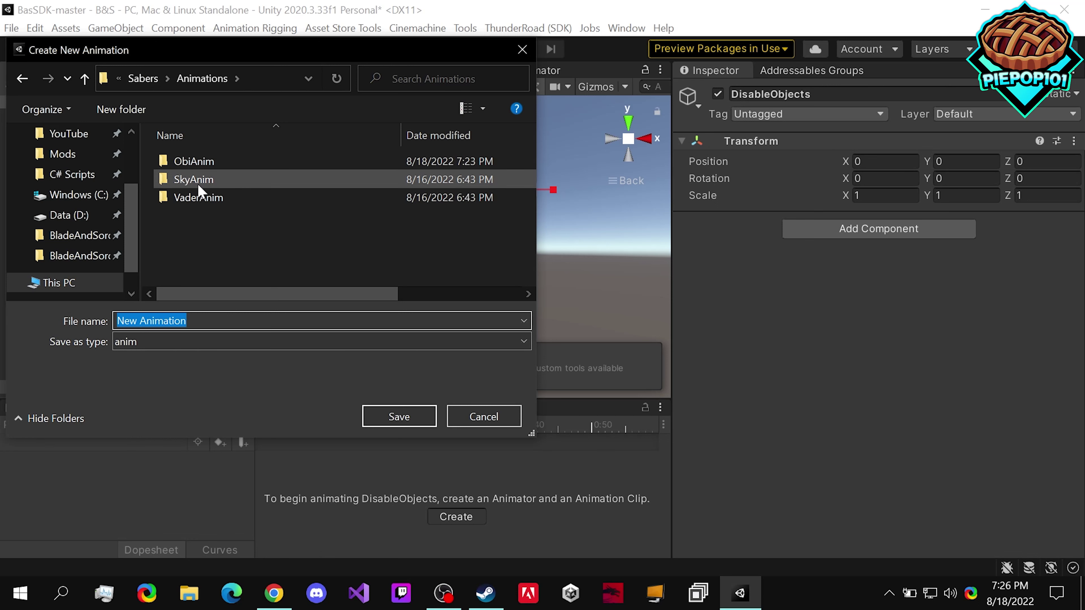
{"action": "double_click", "coordinate": [212, 198]}
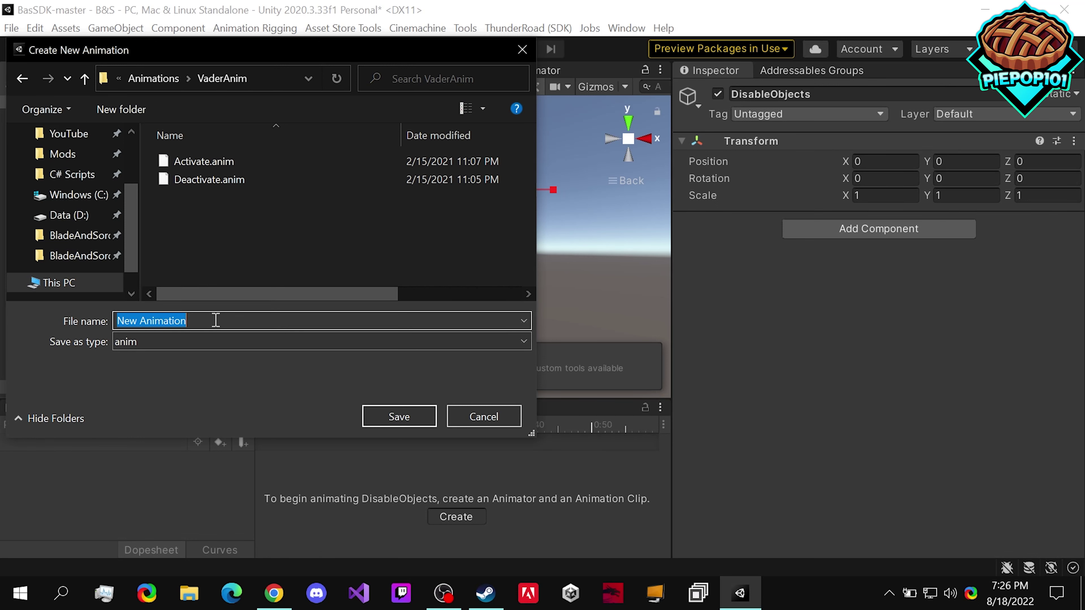
{"action": "type", "text": "VadOn"}
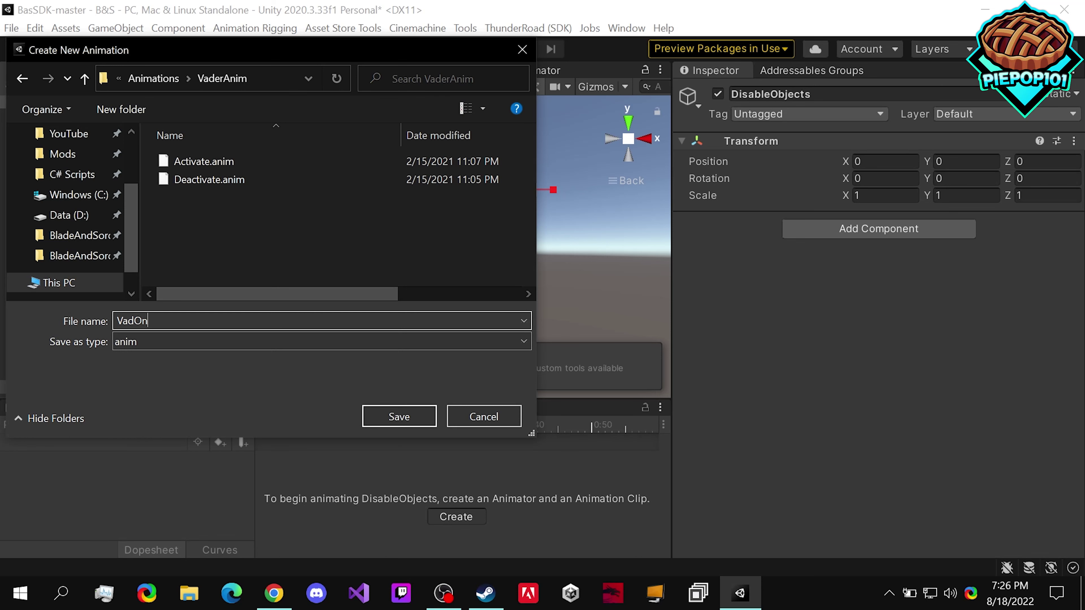
{"action": "key", "text": "Return"}
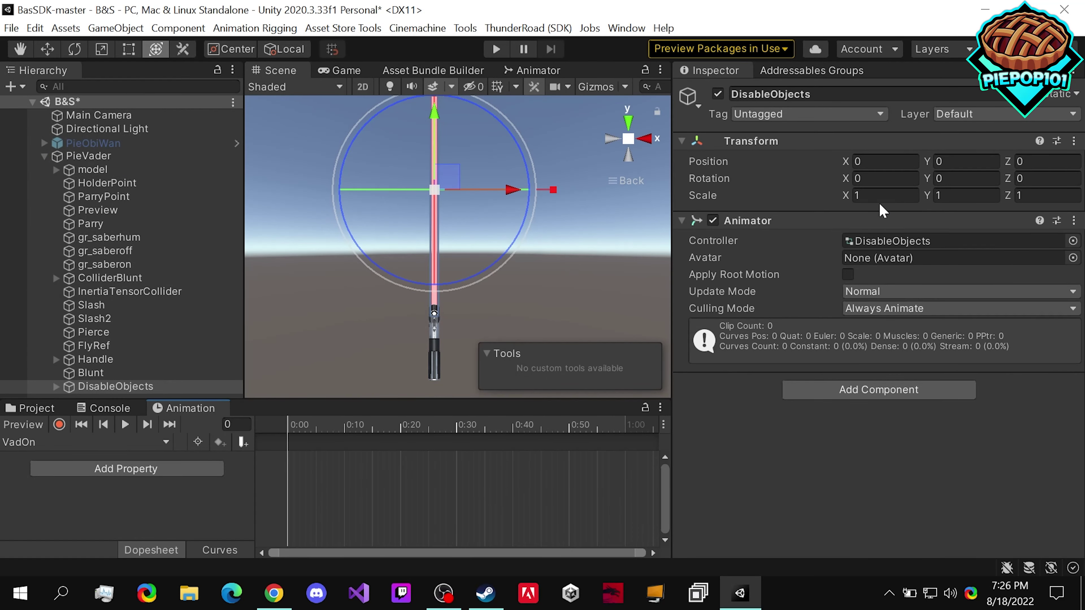
- Set DisableObjects' Y position to 0.1 and its X, Y and Z scale to 0
{"action": "left_click", "coordinate": [967, 160]}
{"action": "type", "text": "."}
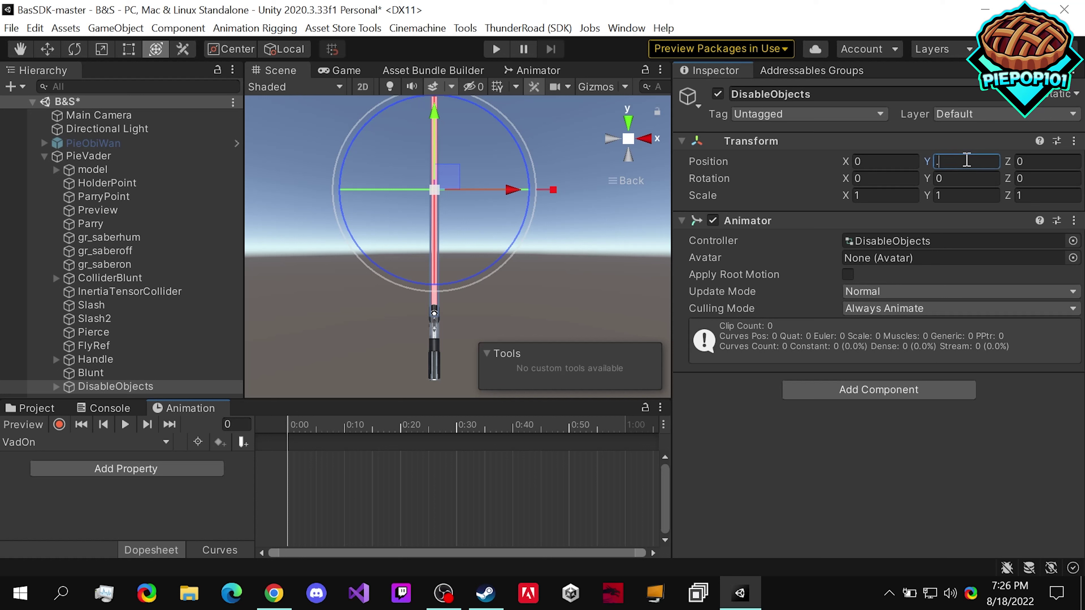
{"action": "type", "text": "1"}
{"action": "left_click", "coordinate": [893, 196]}
{"action": "type", "text": "0"}
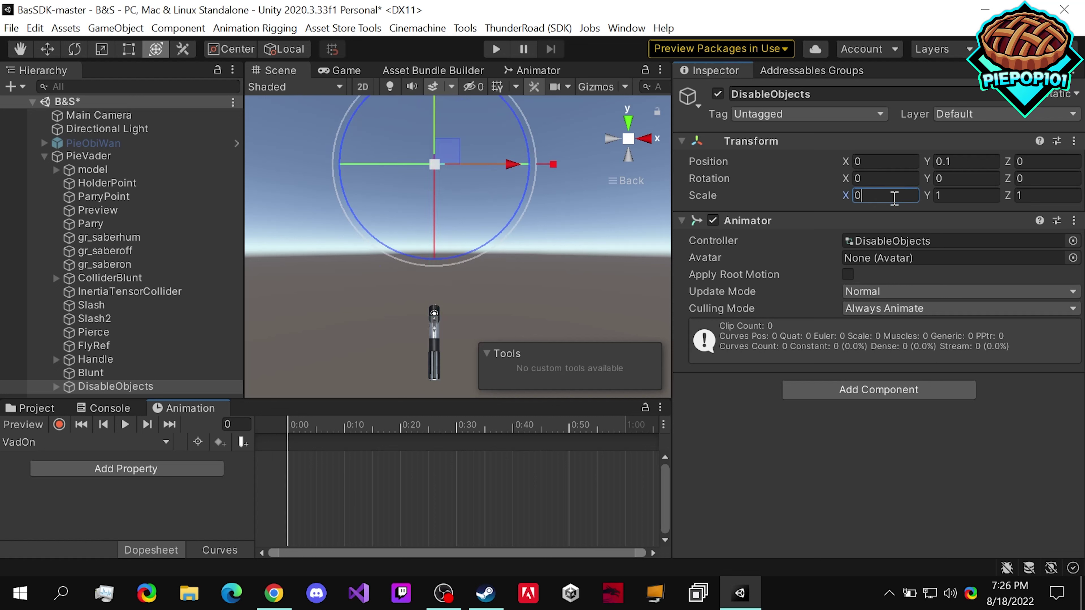
{"action": "left_click", "coordinate": [952, 195]}
{"action": "type", "text": "0"}
{"action": "left_click", "coordinate": [1036, 196]}
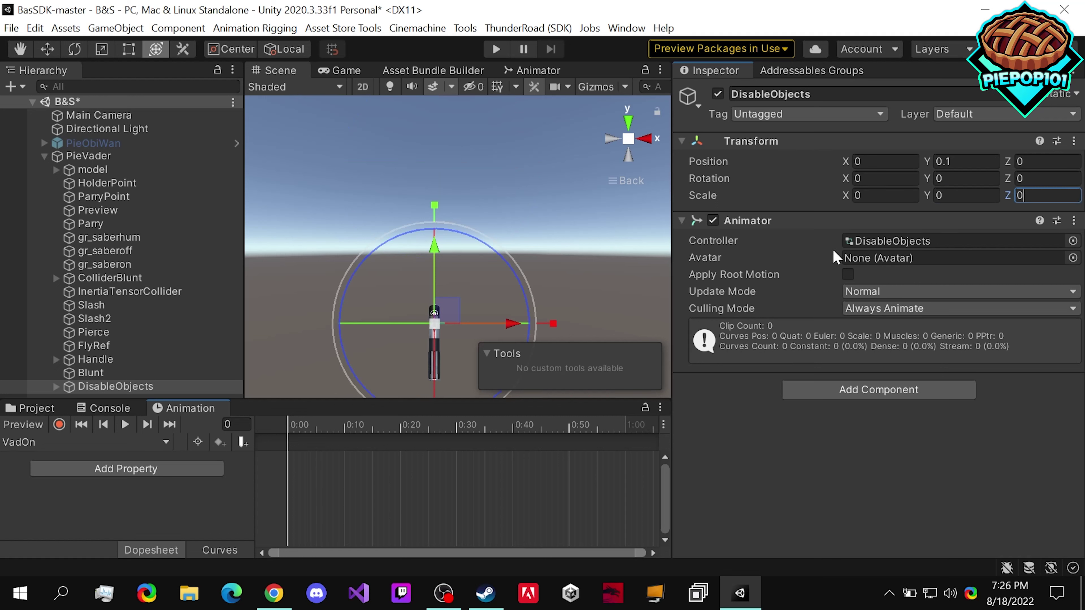
- From the side view, fine-tune DisableObjects' height to a Y position of 0.125 near the top of the hilt
{"action": "scroll", "coordinate": [474, 316], "scroll_direction": "up", "scroll_amount": 3}
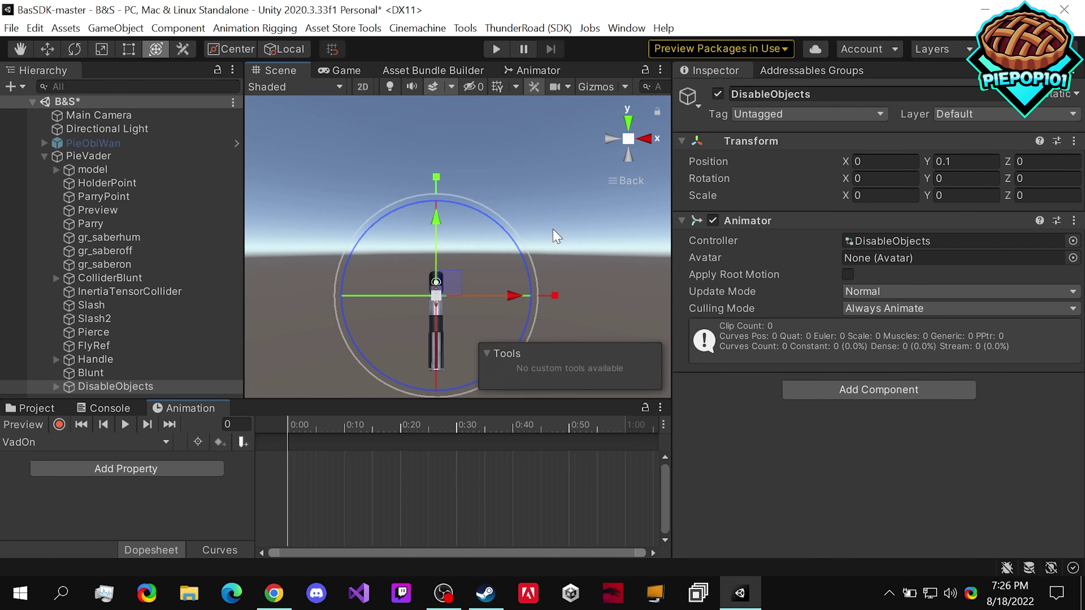
{"action": "left_click", "coordinate": [644, 138]}
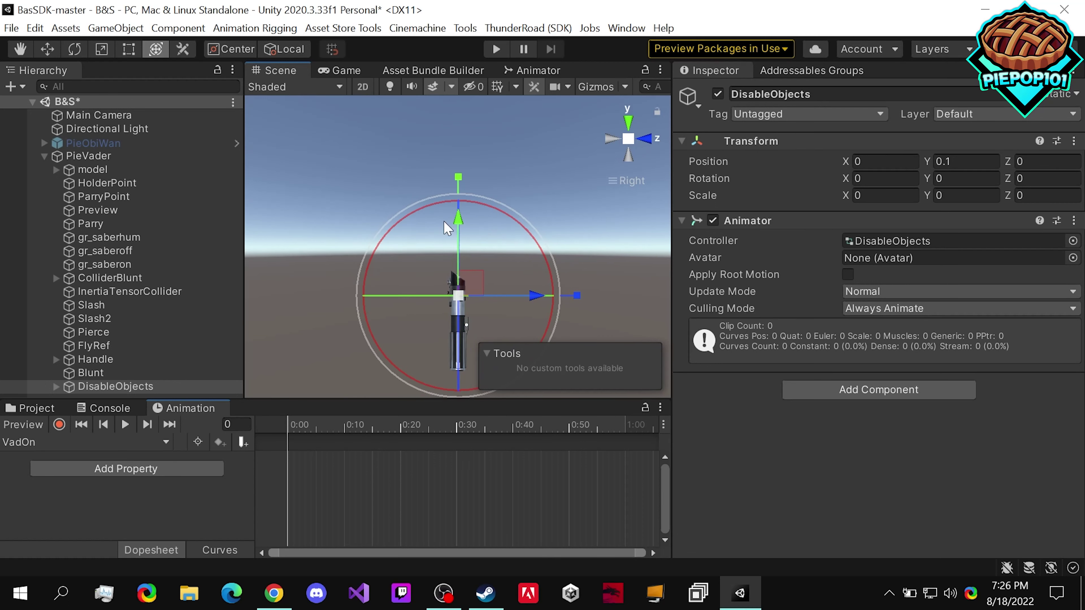
{"action": "scroll", "coordinate": [461, 258], "scroll_direction": "up", "scroll_amount": 3}
{"action": "left_click_drag", "start_coordinate": [457, 259], "coordinate": [459, 252]}
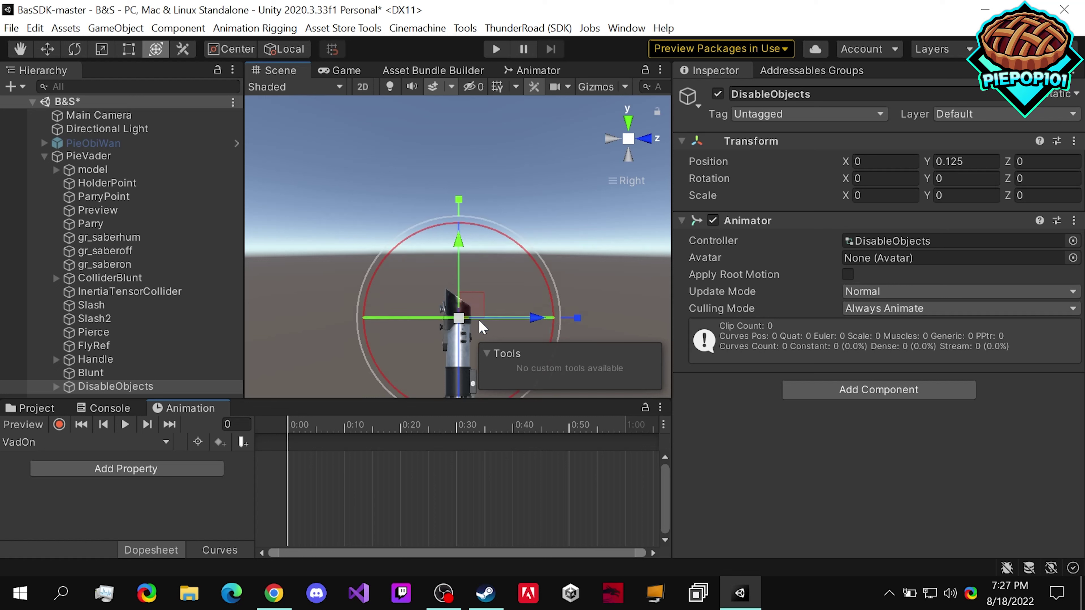
{"action": "left_click", "coordinate": [611, 140]}
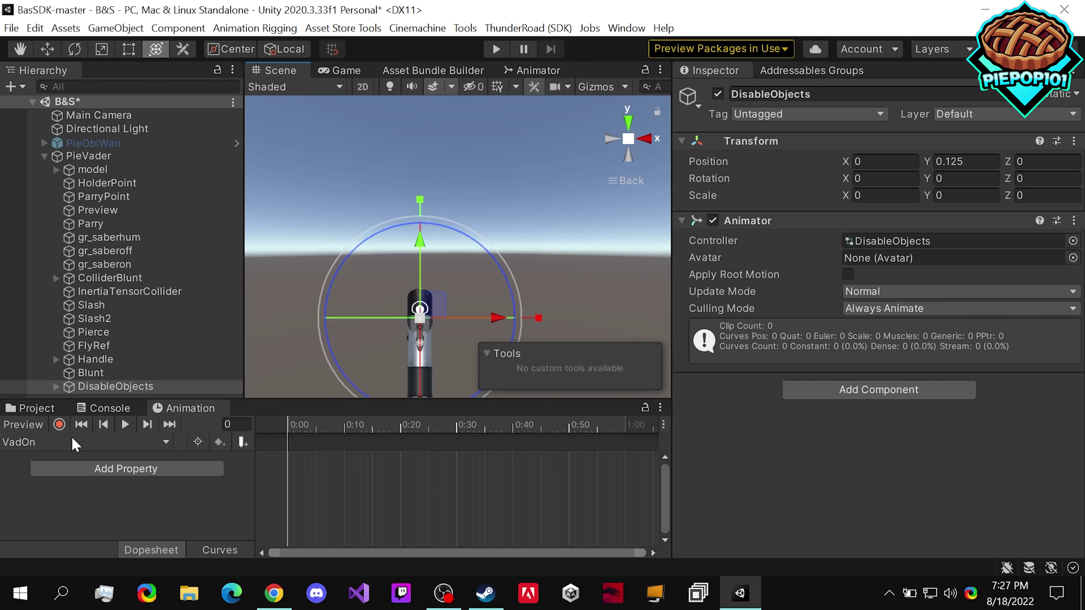
- Start recording the VadOn clip and key DisableObjects' scale at 0 on frame 0
{"action": "left_click", "coordinate": [58, 425]}
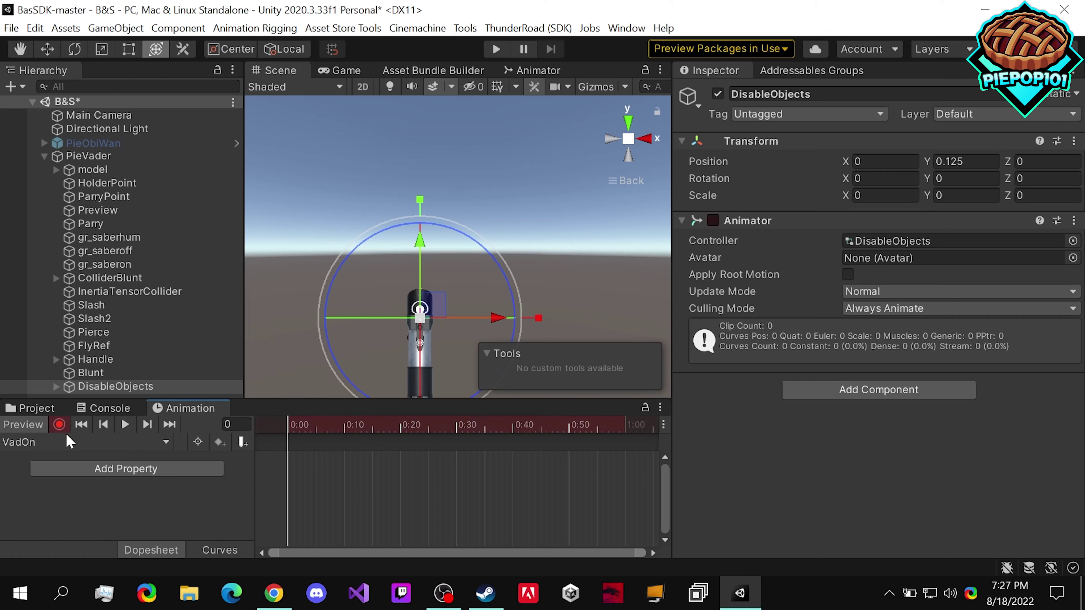
{"action": "left_click", "coordinate": [868, 197]}
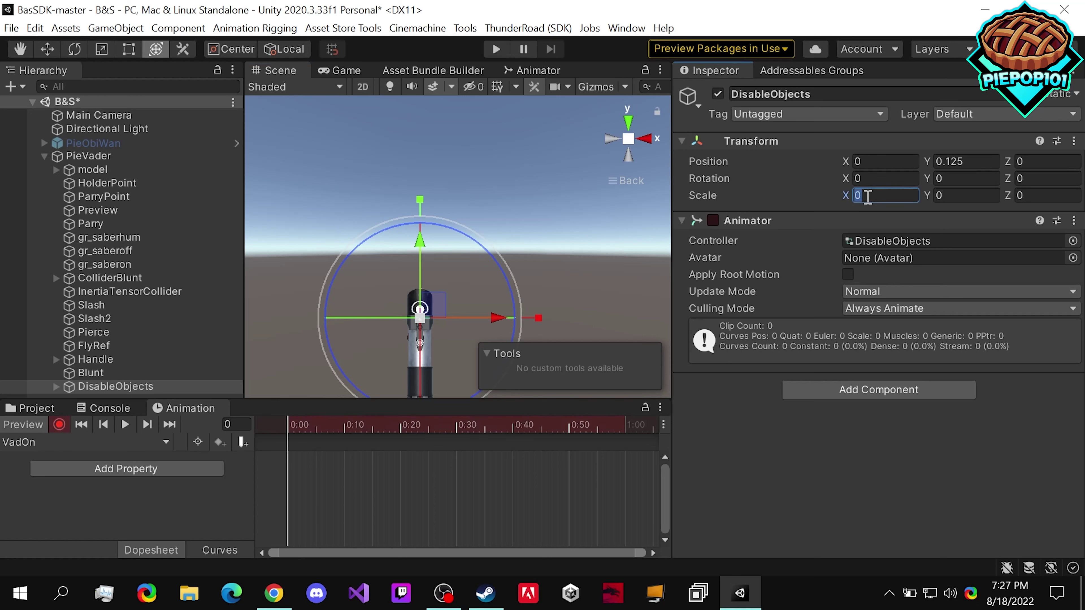
{"action": "type", "text": "1"}
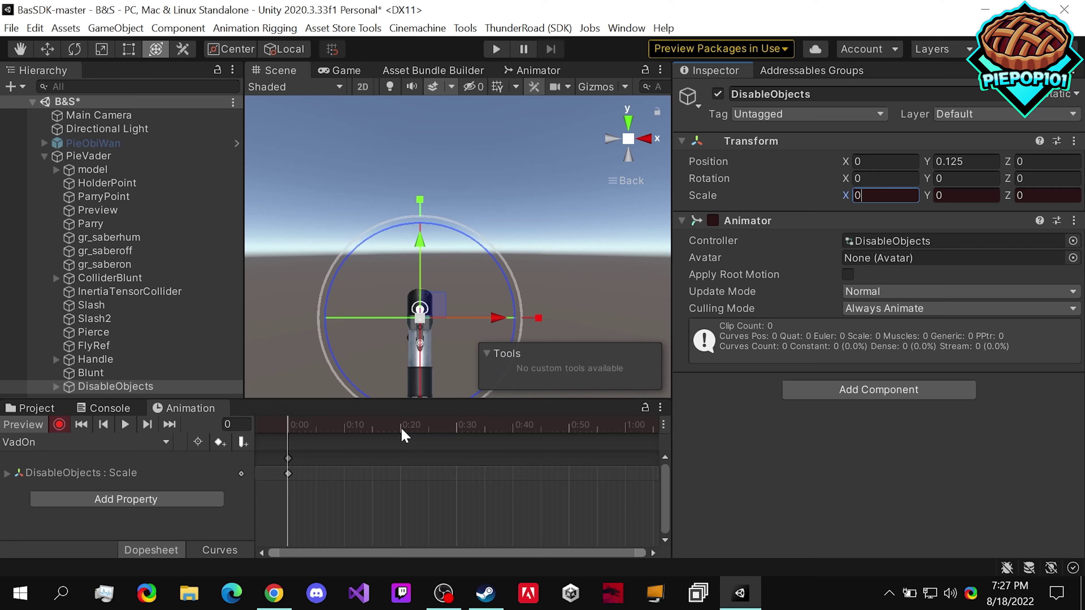
- At frame 10, key DisableObjects' scale at 1 on all axes and its Y position at 0
{"action": "left_click", "coordinate": [347, 432]}
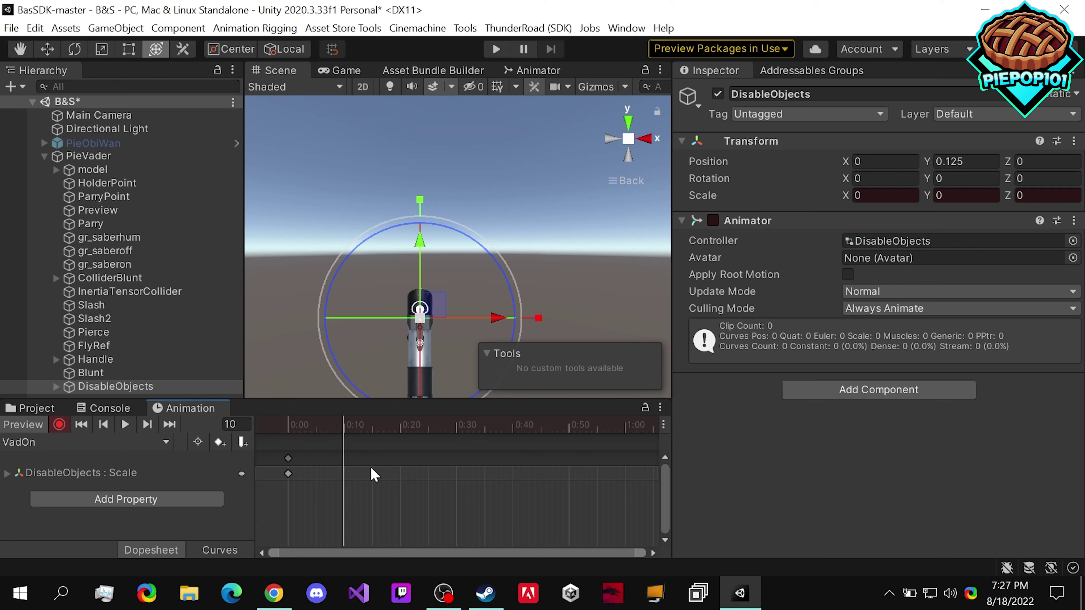
{"action": "left_click", "coordinate": [868, 198]}
{"action": "type", "text": "1"}
{"action": "left_click", "coordinate": [955, 199]}
{"action": "type", "text": "1"}
{"action": "left_click", "coordinate": [1021, 195]}
{"action": "type", "text": "1"}
{"action": "left_click", "coordinate": [970, 164]}
{"action": "type", "text": "0"}
- Scrub through the VadOn animation to check the blade extending, and stop recording
{"action": "scroll", "coordinate": [473, 220], "scroll_direction": "down", "scroll_amount": 5}
{"action": "middle_click_drag", "start_coordinate": [493, 194], "coordinate": [495, 274]}
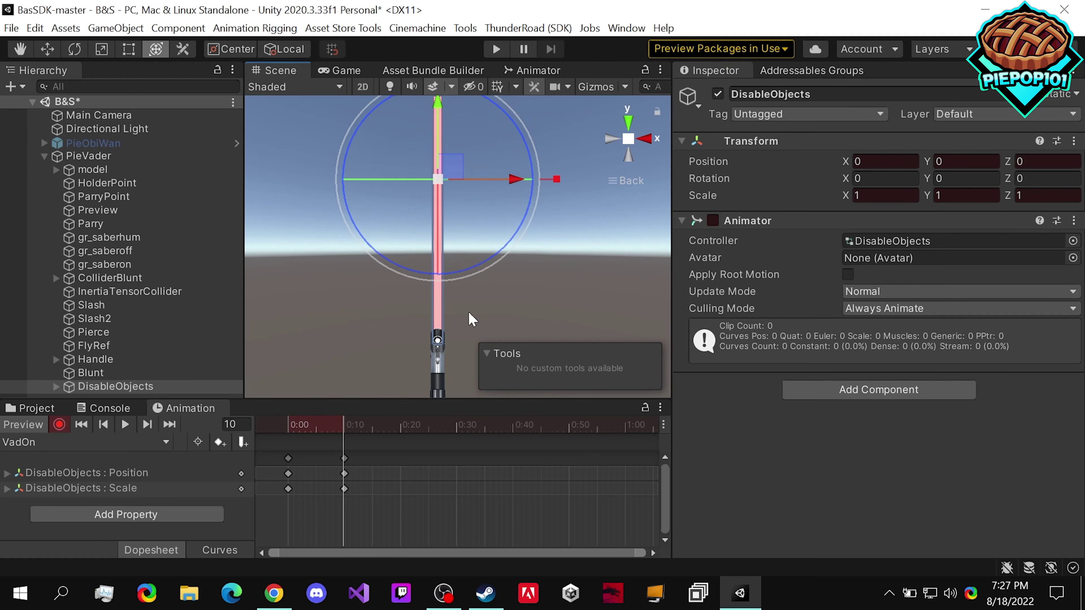
{"action": "middle_click_drag", "start_coordinate": [489, 123], "coordinate": [557, 254]}
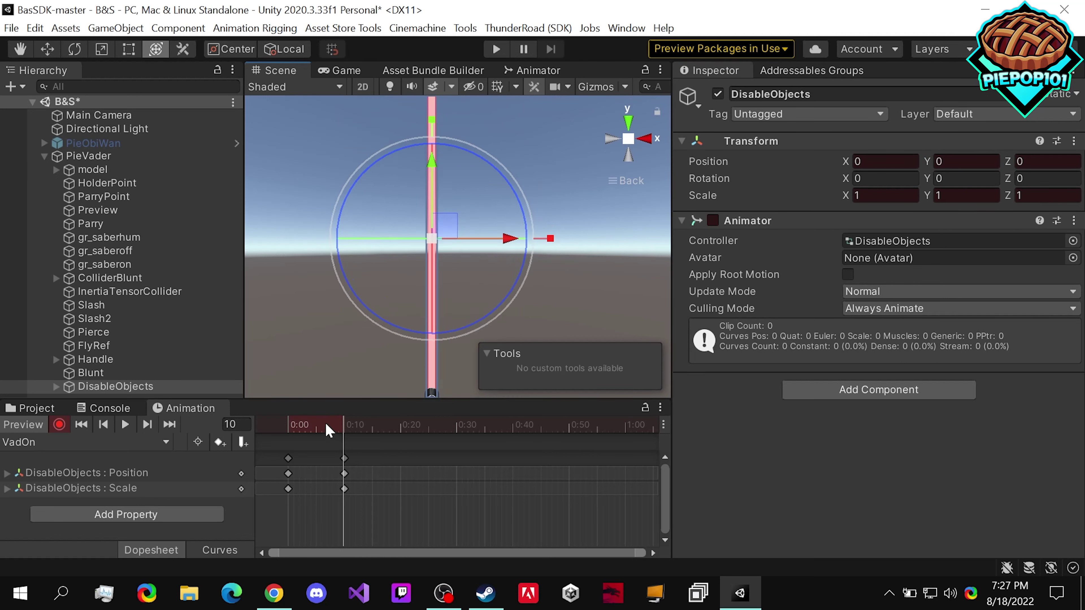
{"action": "mouse_move", "coordinate": [329, 429]}
{"action": "left_mouse_down"}
{"action": "mouse_move", "coordinate": [286, 431]}
{"action": "mouse_move", "coordinate": [343, 438]}
{"action": "left_mouse_up"}
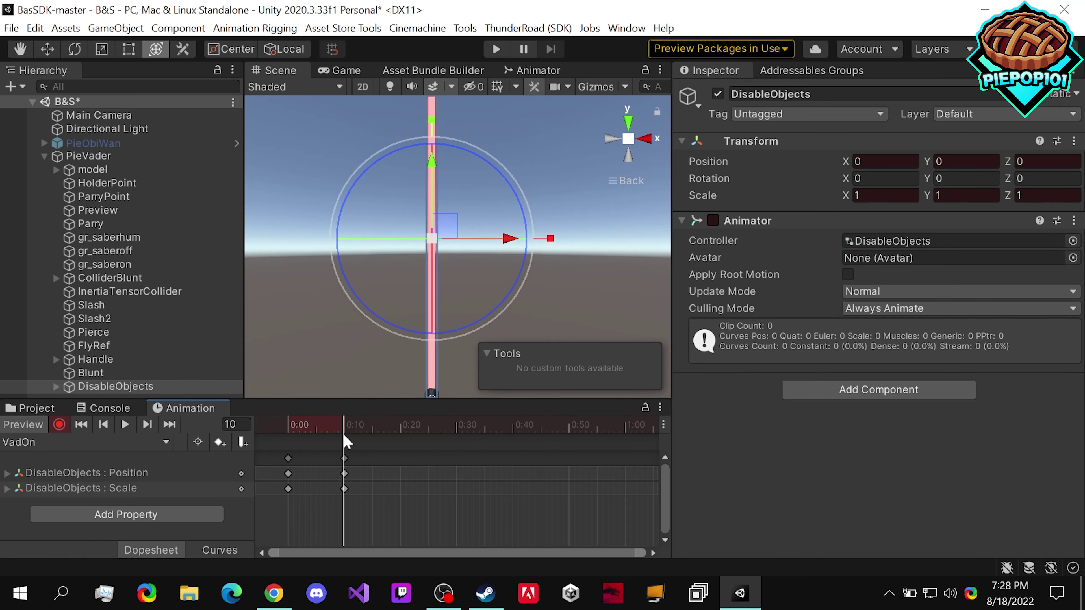
{"action": "left_click", "coordinate": [59, 425]}
- Copy all VadOn keyframes and create a new clip named VadOff in the VaderAnim folder
{"action": "left_click_drag", "start_coordinate": [378, 527], "coordinate": [192, 356]}
{"action": "left_click", "coordinate": [147, 445]}
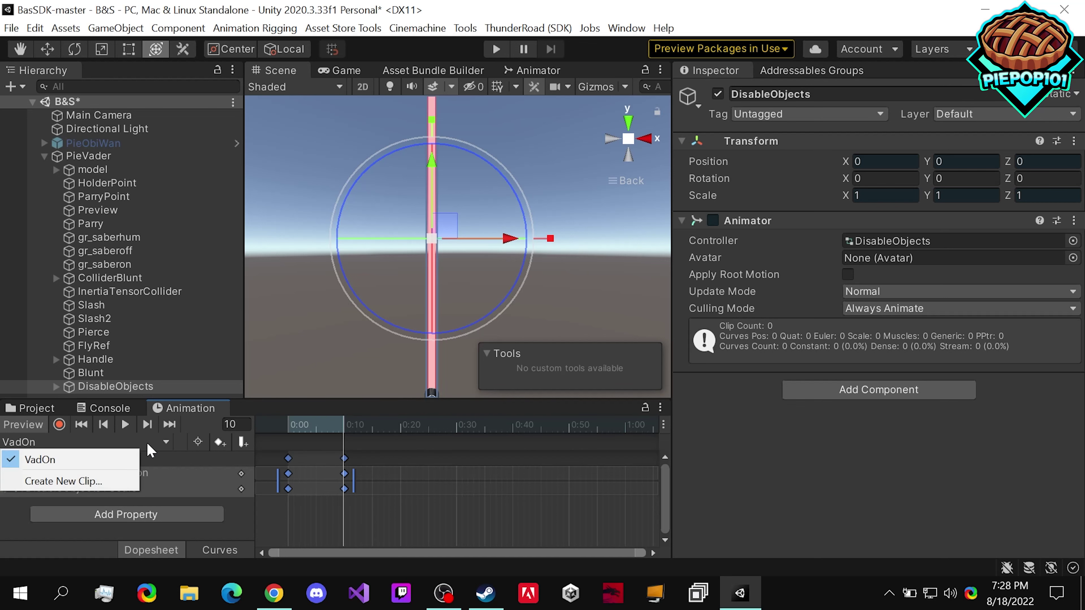
{"action": "left_click", "coordinate": [122, 481]}
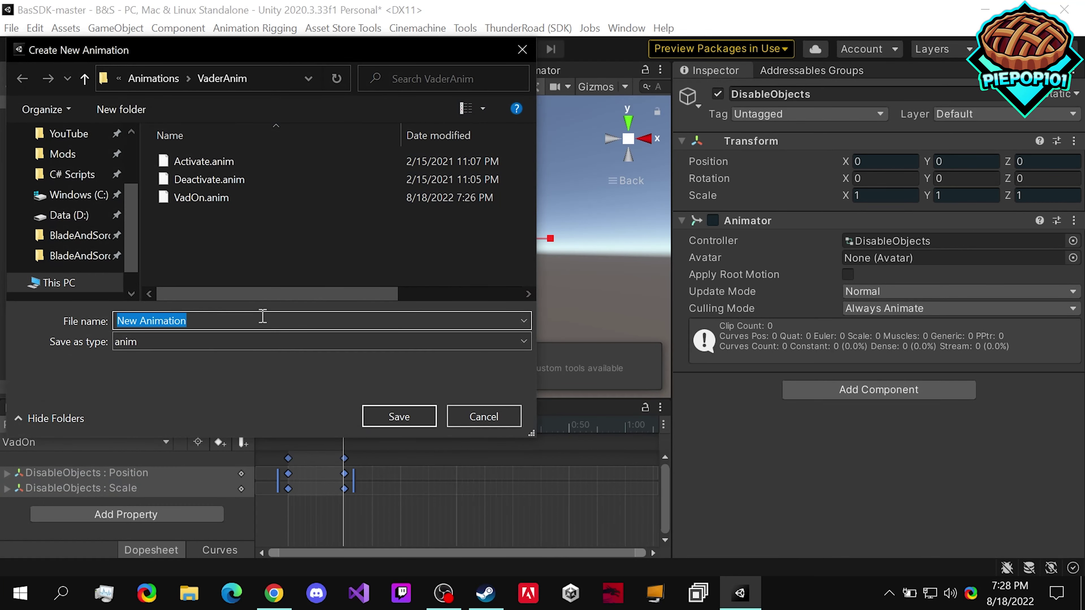
{"action": "type", "text": "VadOff"}
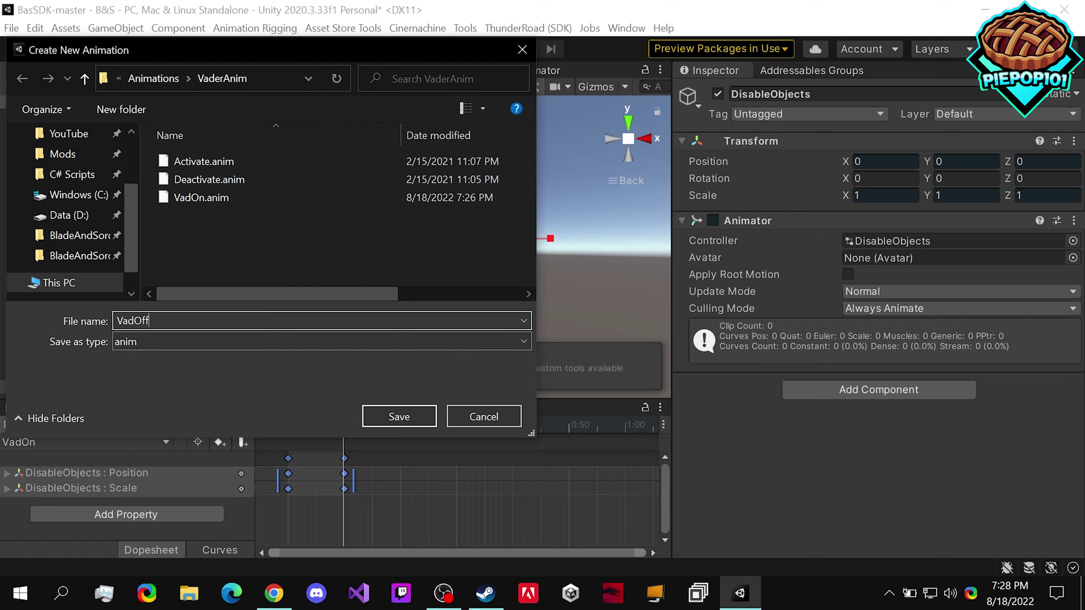
{"action": "key", "text": "Return"}
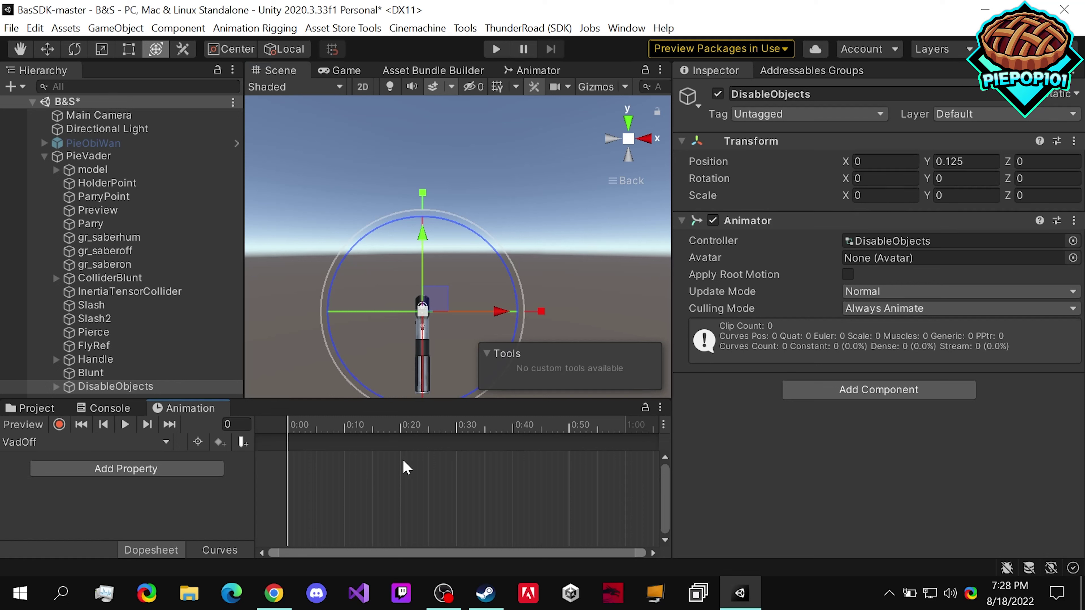
- Paste the copied keyframes into VadOff with the frame 0 and frame 10 keys swapped, and save the scene
{"action": "key", "text": "ctrl+v"}
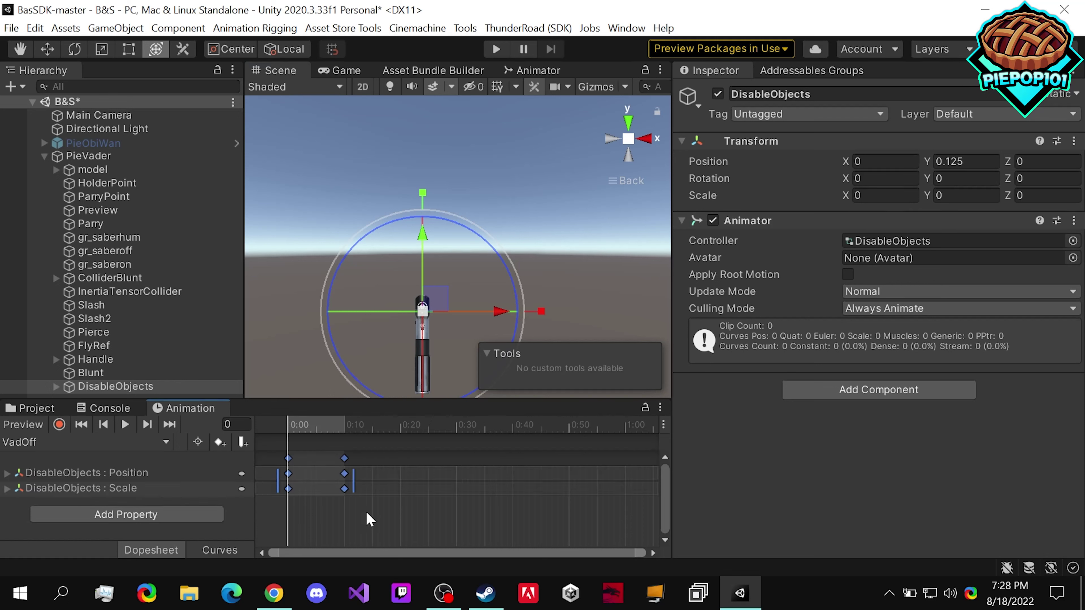
{"action": "left_click_drag", "start_coordinate": [368, 515], "coordinate": [306, 470]}
{"action": "left_click_drag", "start_coordinate": [288, 511], "coordinate": [344, 464]}
{"action": "left_click_drag", "start_coordinate": [317, 506], "coordinate": [347, 446]}
{"action": "left_click", "coordinate": [292, 435]}
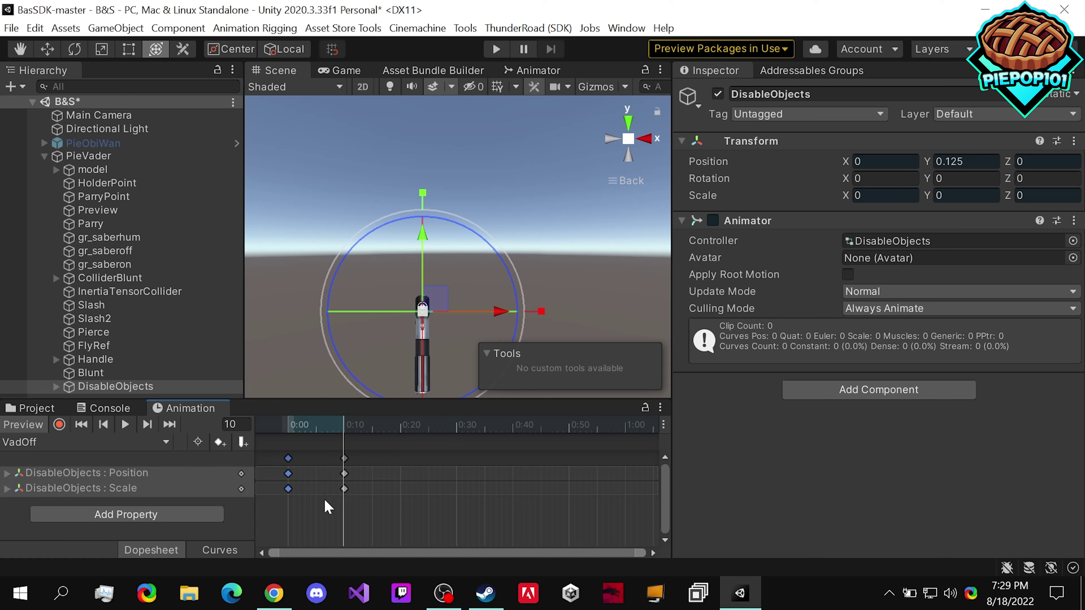
{"action": "key", "text": "ctrl+s"}
- Create a new animation clip named VadIdle in the VaderAnim folder
{"action": "left_click", "coordinate": [166, 443]}
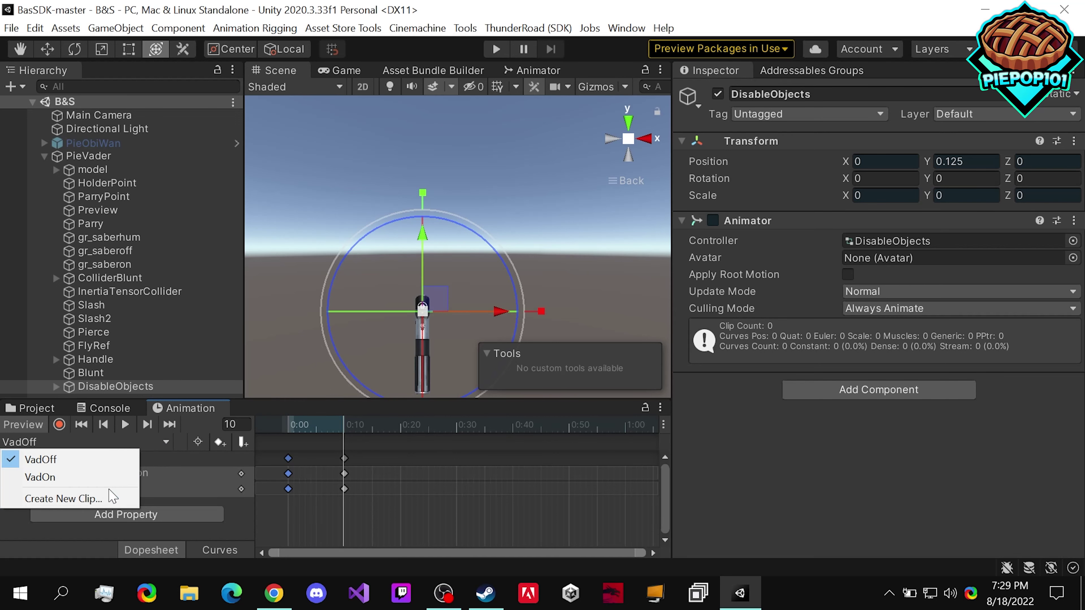
{"action": "left_click", "coordinate": [64, 499]}
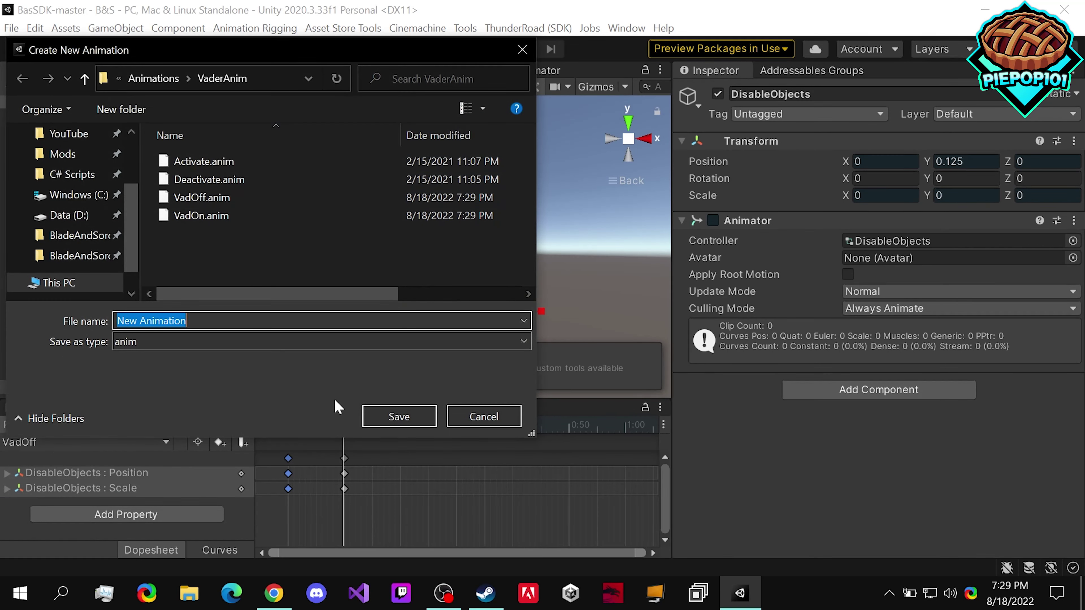
{"action": "type", "text": "VadIdle"}
{"action": "key", "text": "Return"}
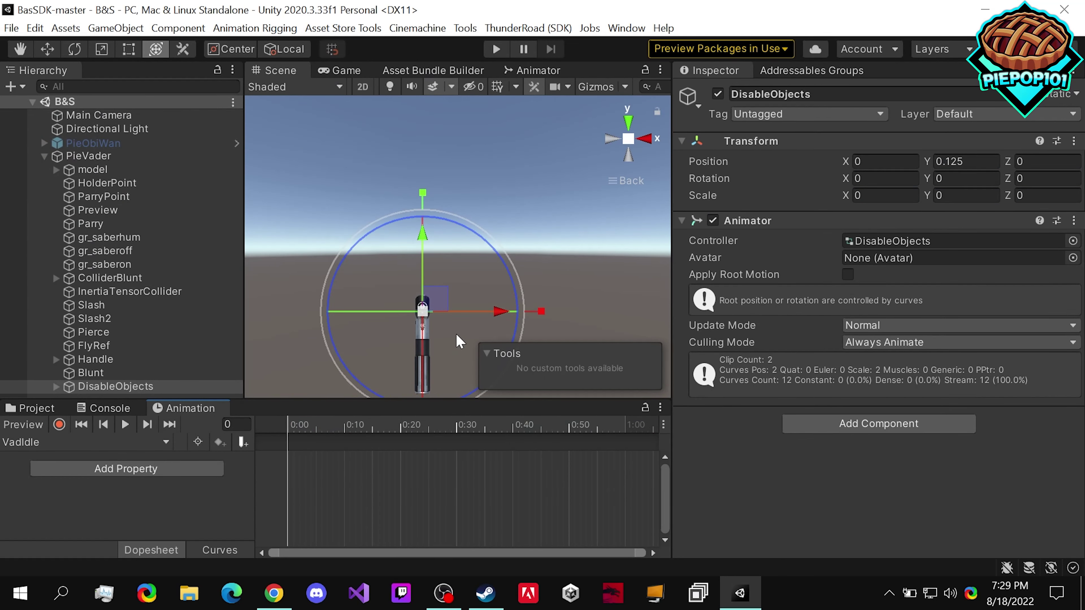
- Record a frame 0 key in VadIdle with DisableObjects' scale at 0 on all axes, and stop recording
{"action": "left_click", "coordinate": [59, 425]}
{"action": "left_click", "coordinate": [877, 197]}
{"action": "type", "text": "1"}
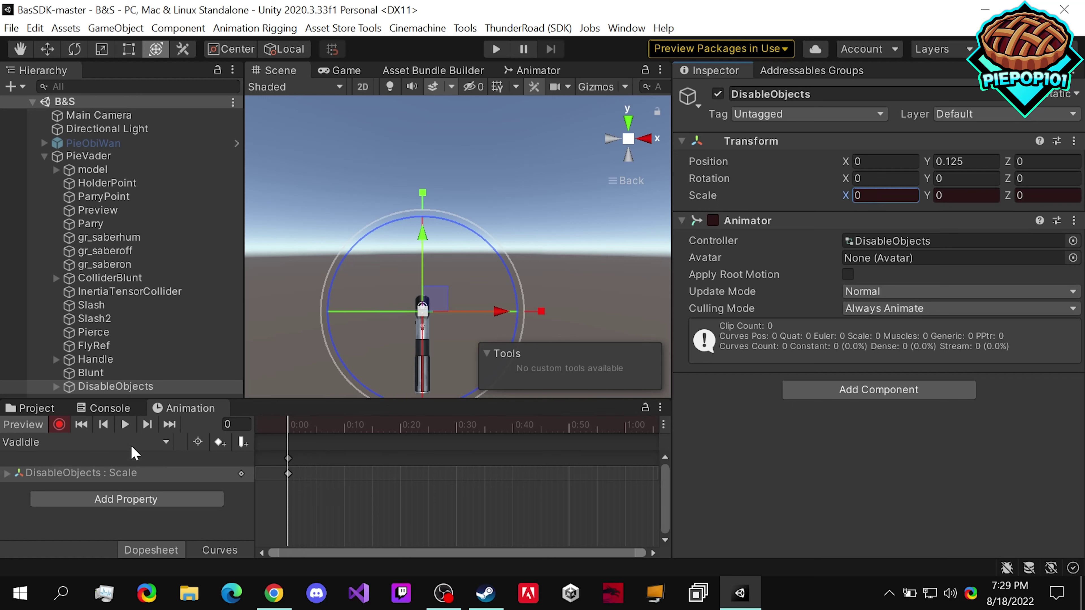
{"action": "left_click", "coordinate": [59, 425]}
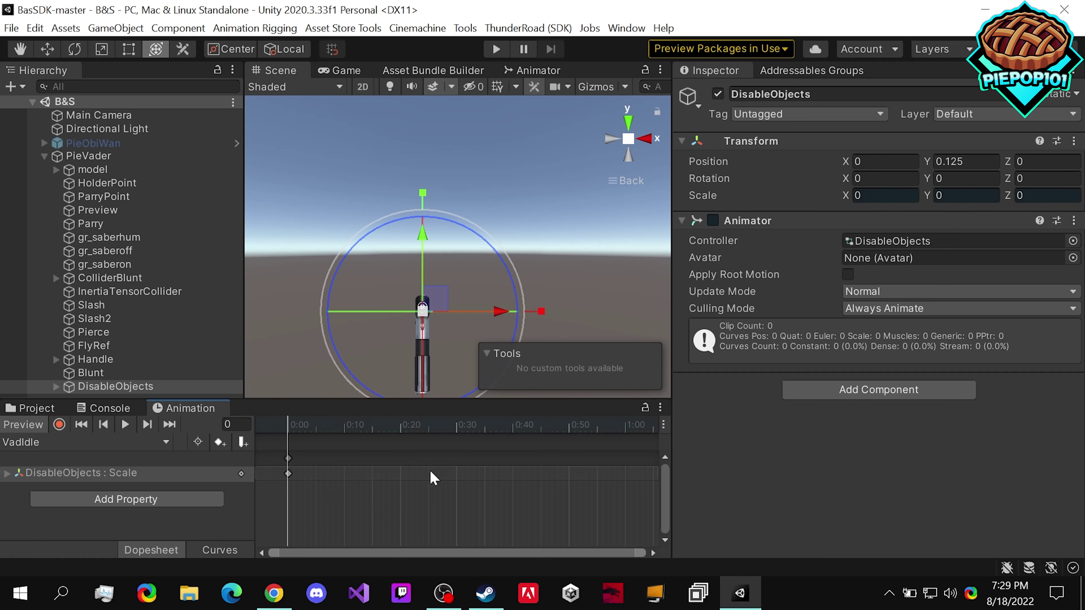
- Search the project assets for "sabers" and open the VaderAnim folder inside Sabers > Animations
{"action": "left_click", "coordinate": [47, 411]}
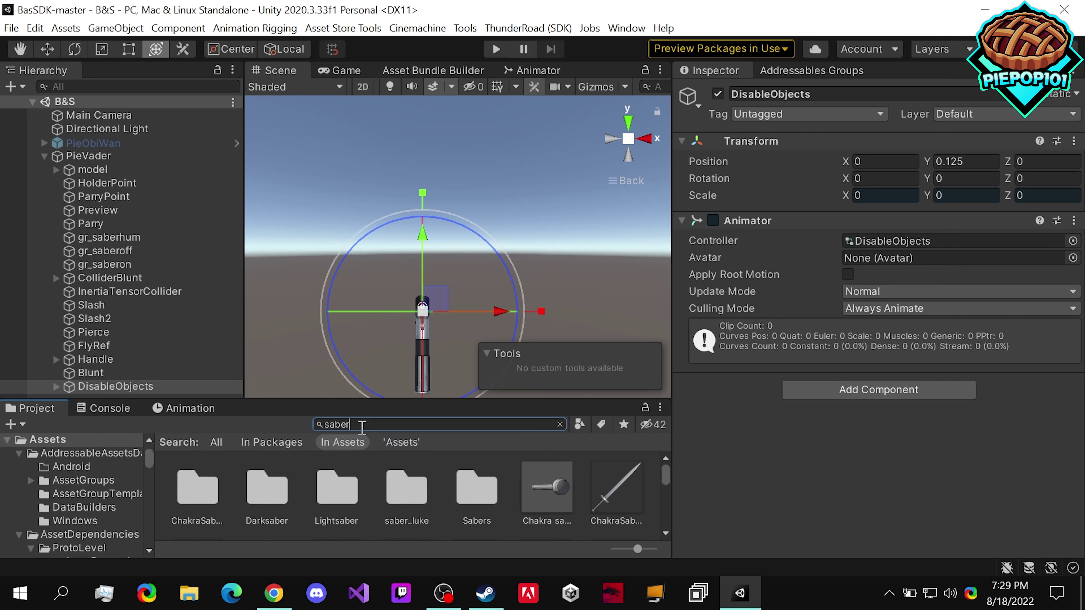
{"action": "left_click", "coordinate": [355, 427]}
{"action": "type", "text": "sabers"}
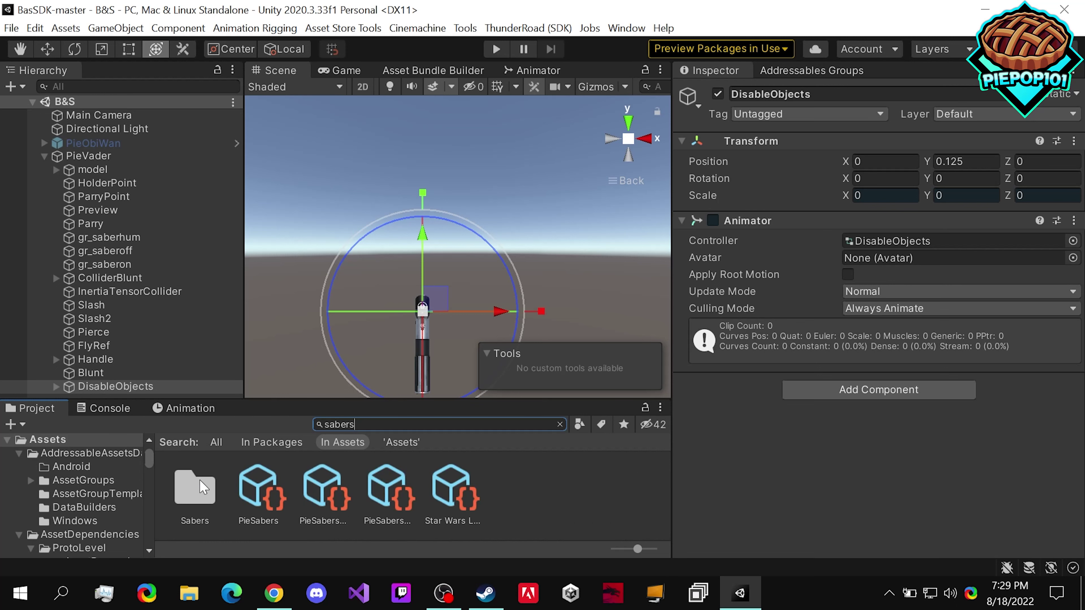
{"action": "double_click", "coordinate": [210, 489]}
{"action": "double_click", "coordinate": [215, 491]}
{"action": "double_click", "coordinate": [321, 489]}
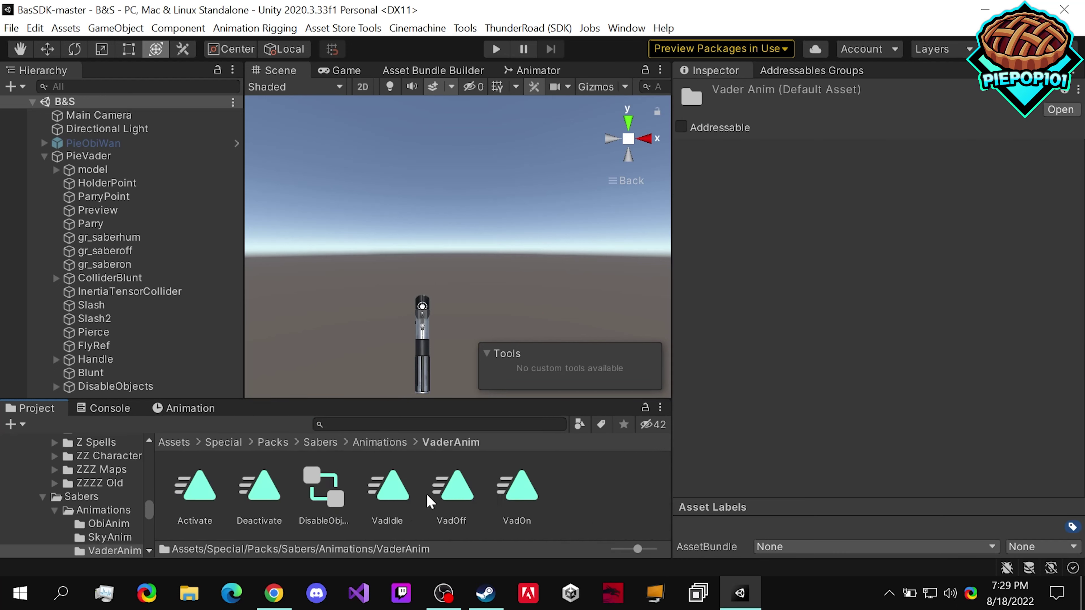
- Turn off Loop Time on the VadOn, VadOff and VadIdle clips and save the project
{"action": "left_click", "coordinate": [387, 487]}
{"action": "left_click", "coordinate": [453, 487]}
{"action": "left_click", "coordinate": [517, 487]}
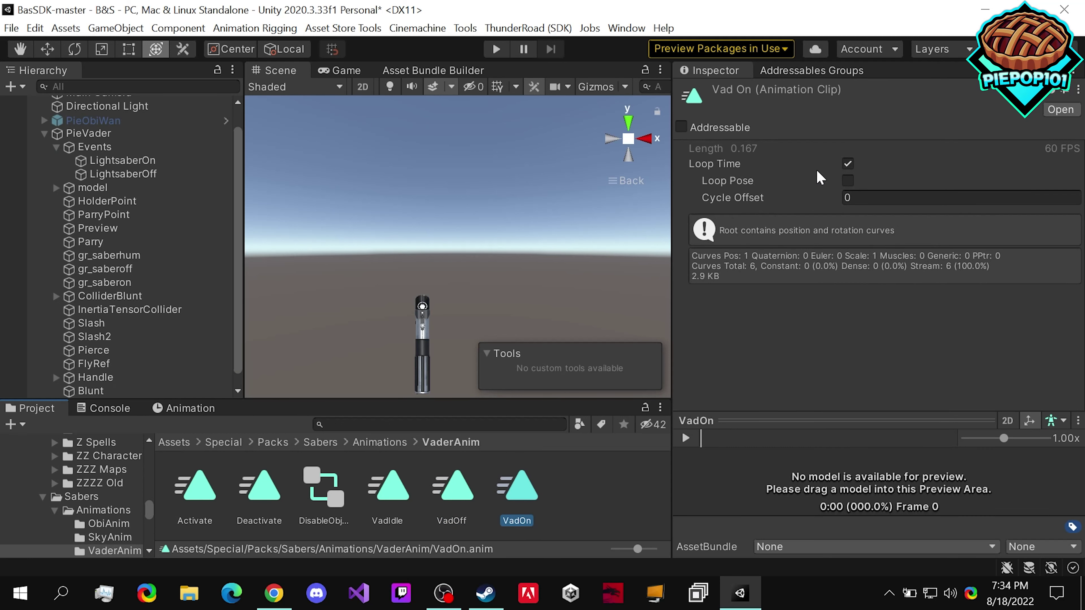
{"action": "left_click", "coordinate": [847, 163]}
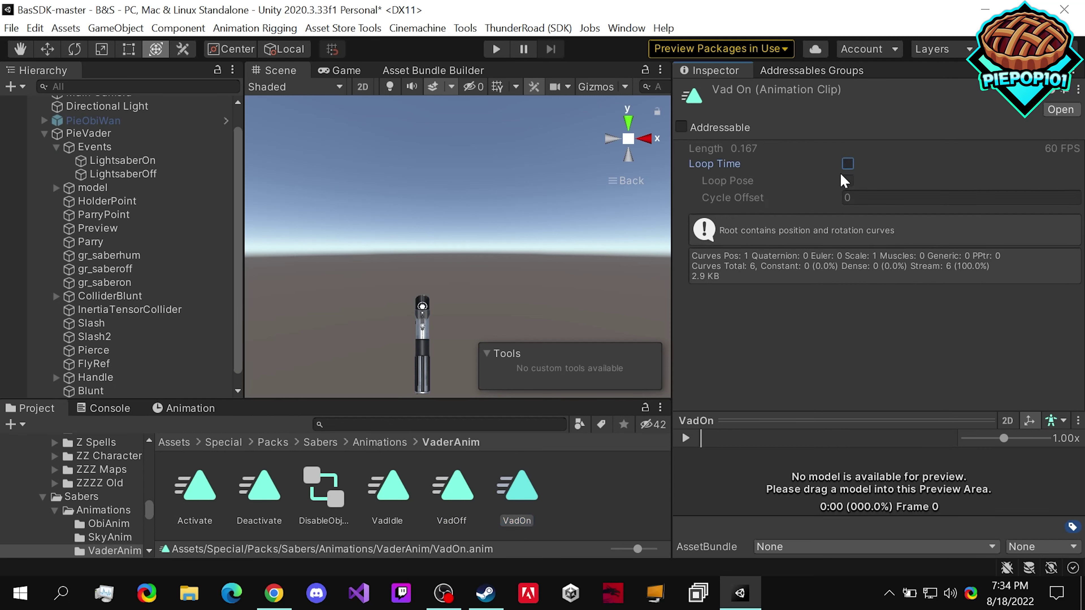
{"action": "left_click", "coordinate": [470, 491]}
{"action": "left_click", "coordinate": [847, 163]}
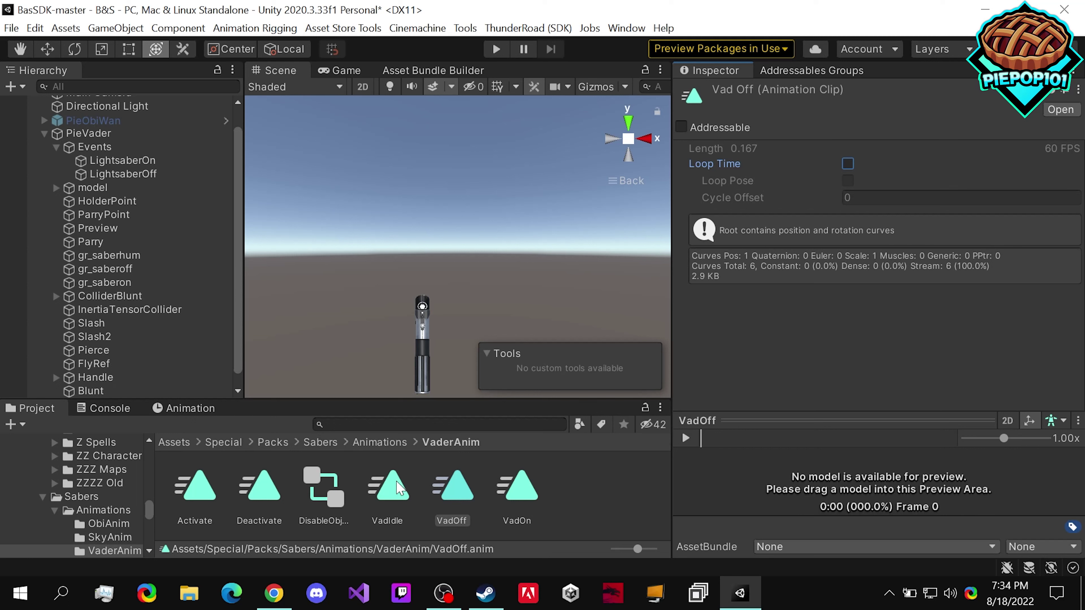
{"action": "left_click", "coordinate": [389, 487]}
{"action": "left_click", "coordinate": [847, 164]}
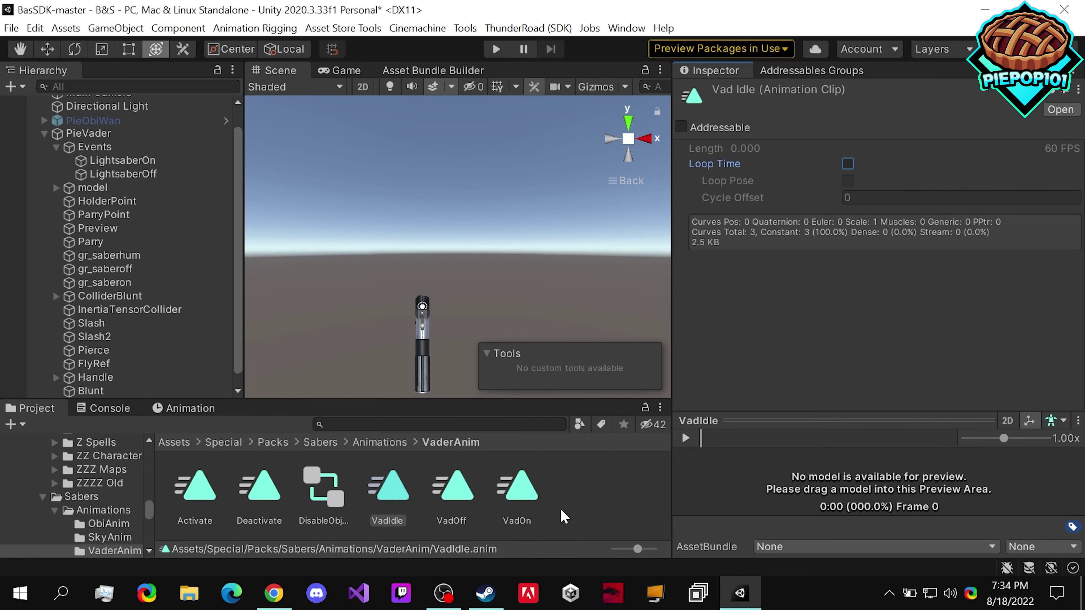
{"action": "key", "text": "ctrl+s"}
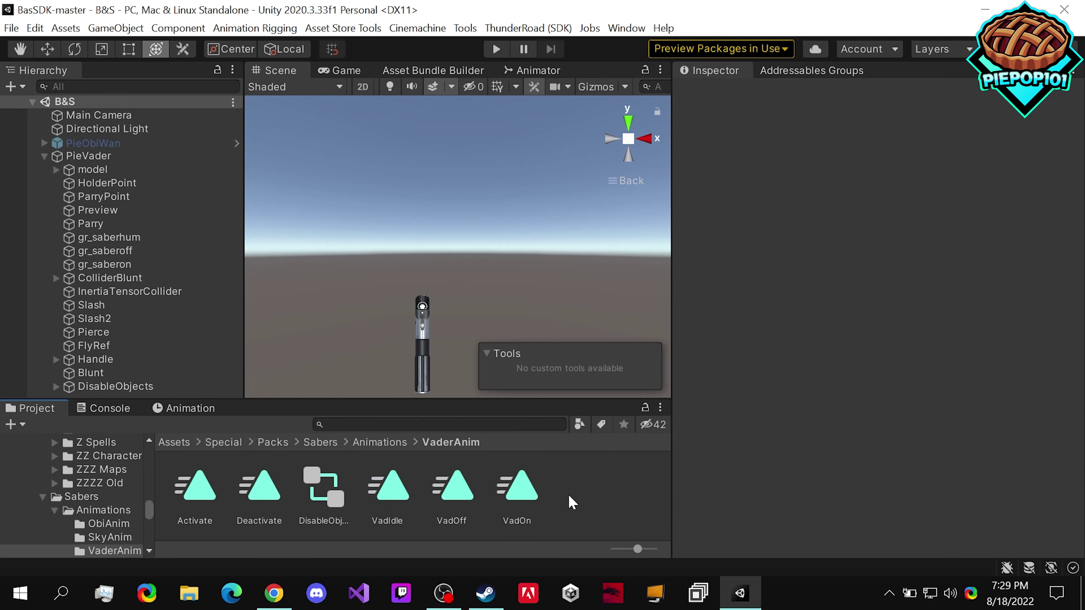
- Assign the DisableObjects animator controller from the VaderAnim folder to the DisableObjects object under PieVader
{"action": "left_click", "coordinate": [204, 387]}
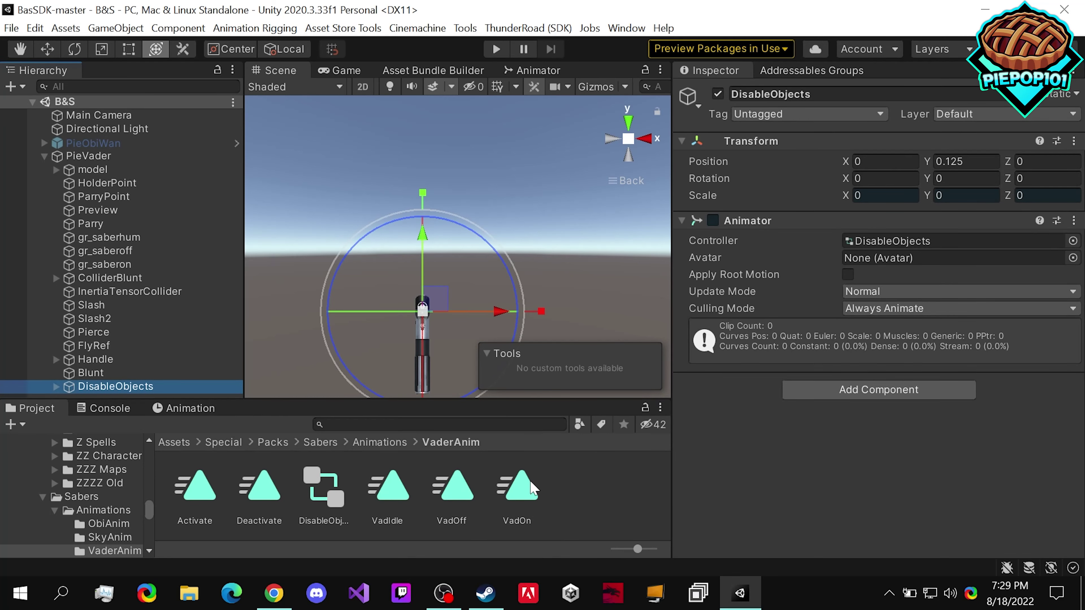
{"action": "left_click", "coordinate": [323, 503]}
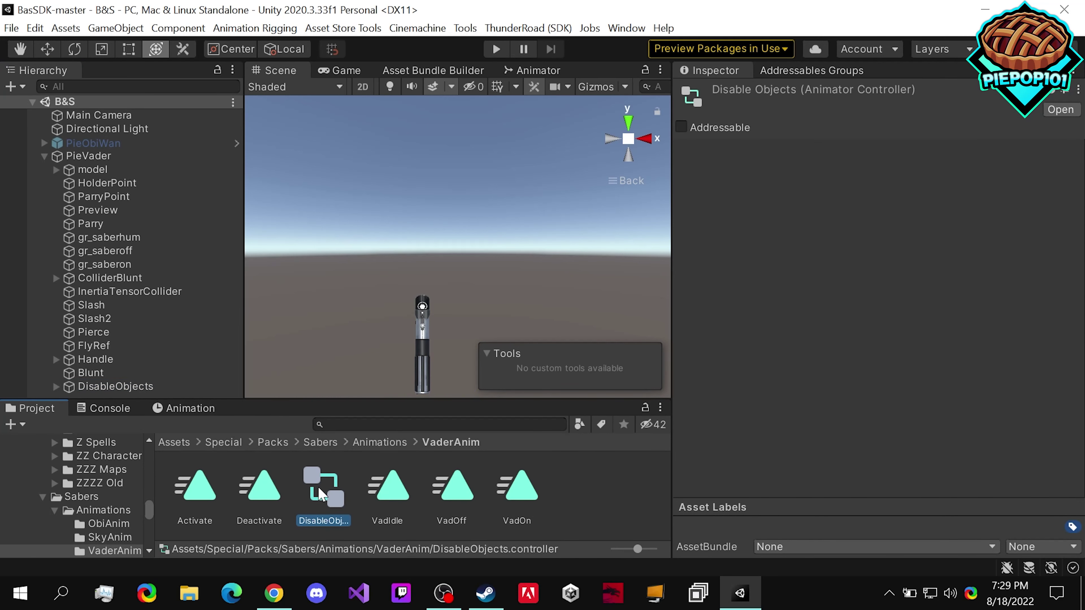
{"action": "left_click_drag", "start_coordinate": [340, 501], "coordinate": [130, 390]}
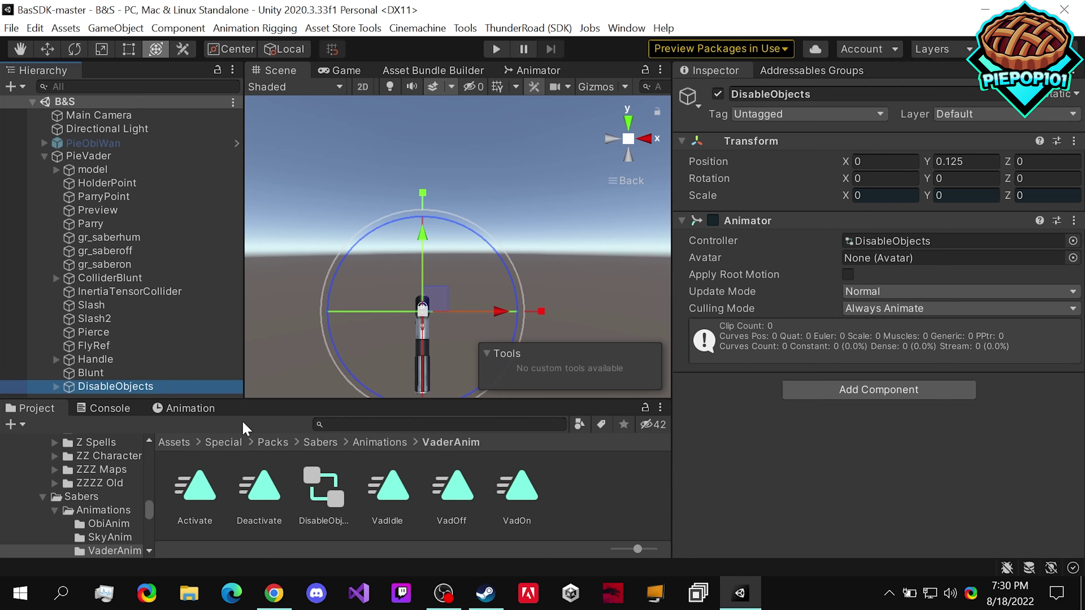
- Open the DisableObjects animator controller and set VadIdle as the layer's default state
{"action": "double_click", "coordinate": [332, 504]}
{"action": "scroll", "coordinate": [516, 266], "scroll_direction": "up", "scroll_amount": 8}
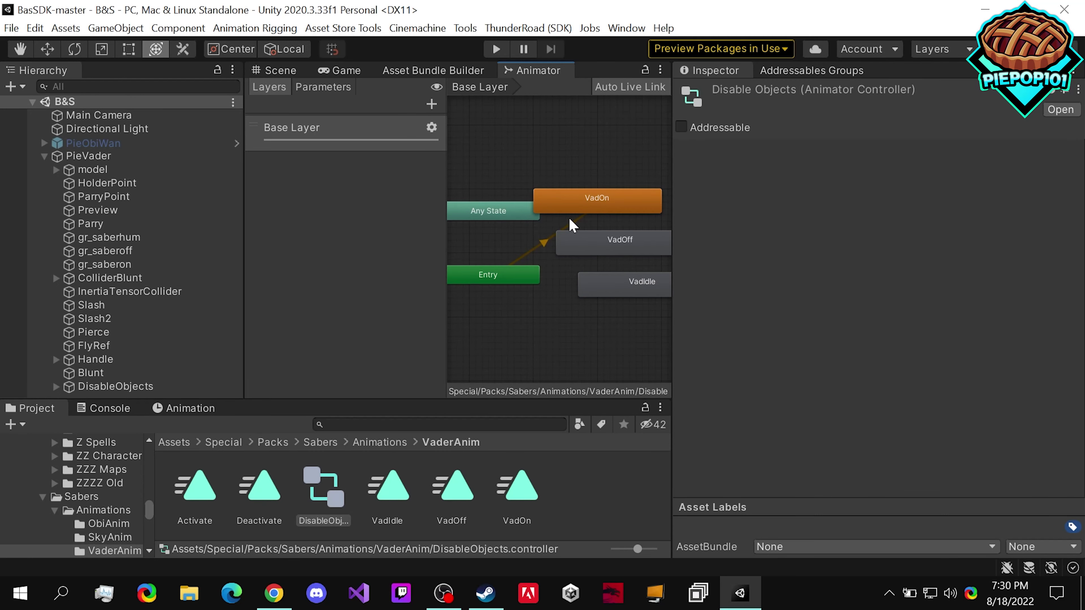
{"action": "left_click", "coordinate": [624, 287]}
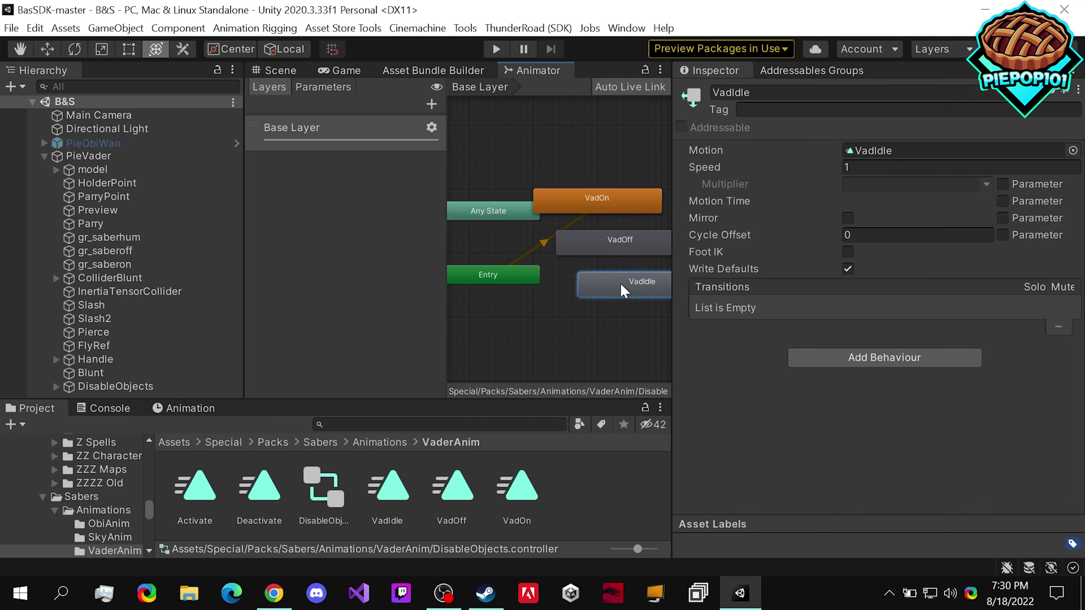
{"action": "right_click", "coordinate": [622, 286]}
{"action": "left_click", "coordinate": [634, 313]}
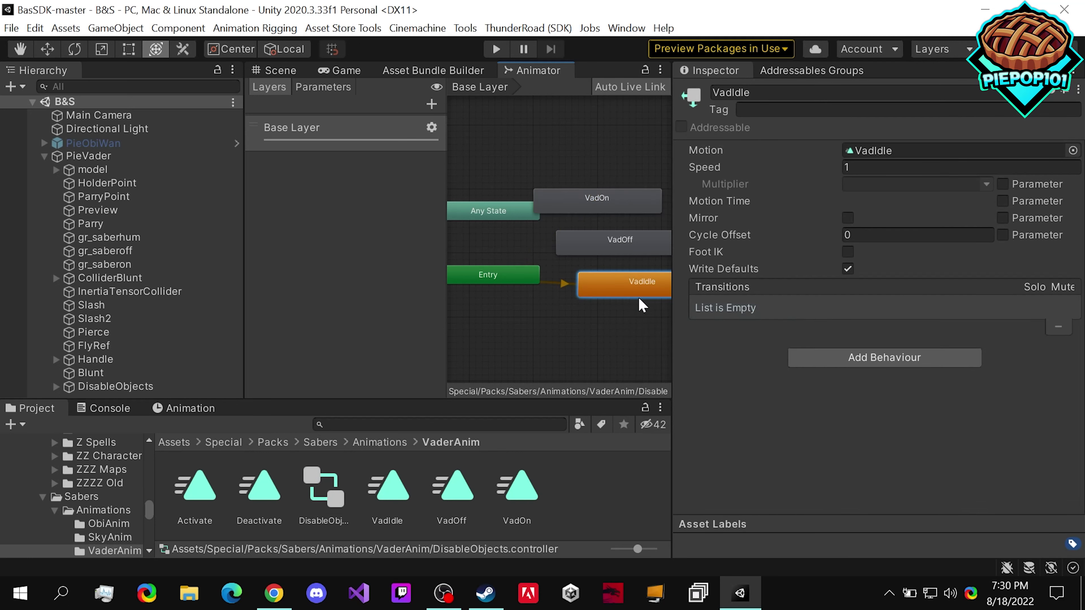
- Examine the settings of the VadOn, VadOff and VadIdle states in the state graph
{"action": "middle_click_drag", "start_coordinate": [626, 306], "coordinate": [596, 301]}
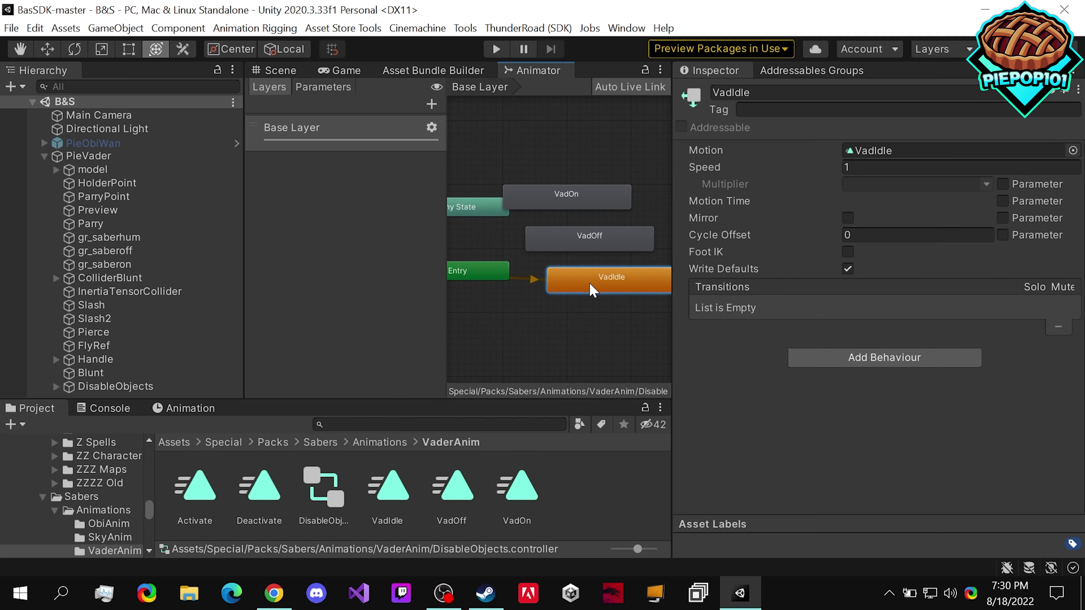
{"action": "left_click", "coordinate": [586, 201]}
{"action": "left_click", "coordinate": [584, 237]}
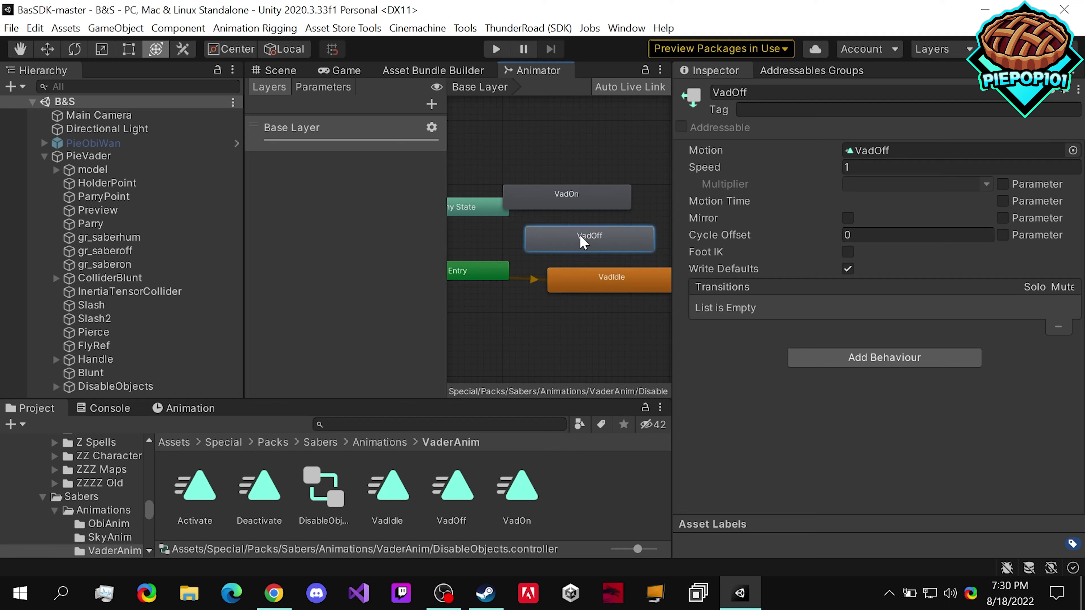
{"action": "left_click", "coordinate": [630, 285]}
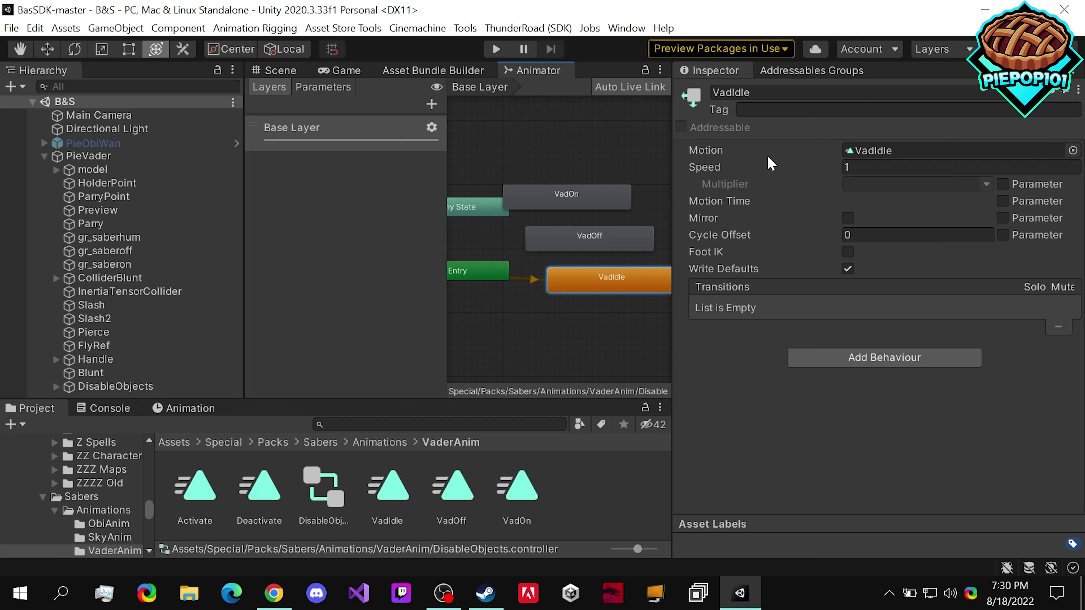
- Close the Animator view and return to the project's VaderAnim assets
{"action": "right_click", "coordinate": [564, 73]}
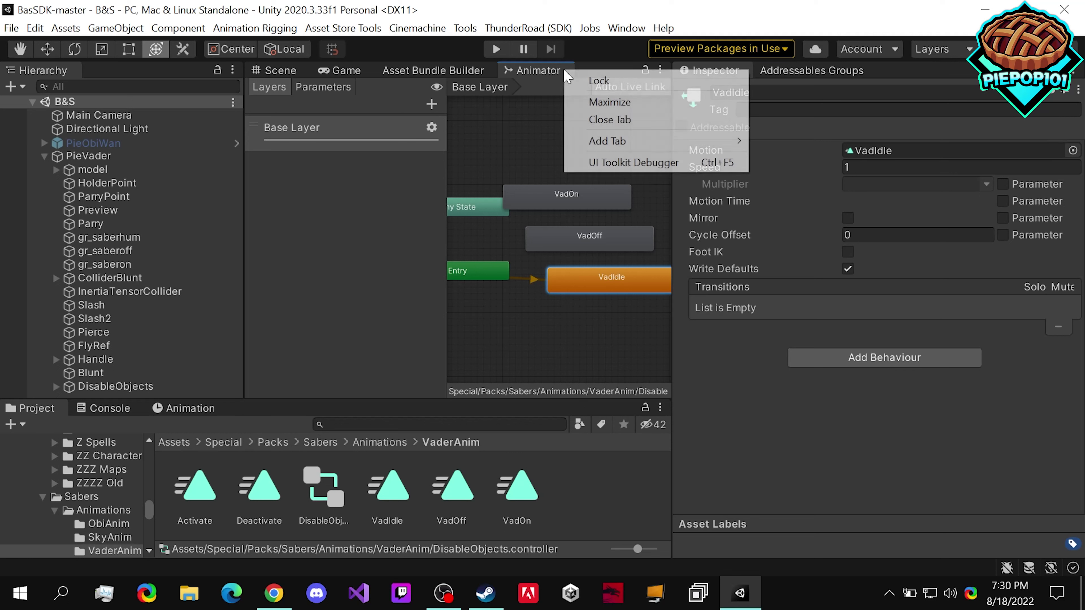
{"action": "left_click", "coordinate": [586, 118]}
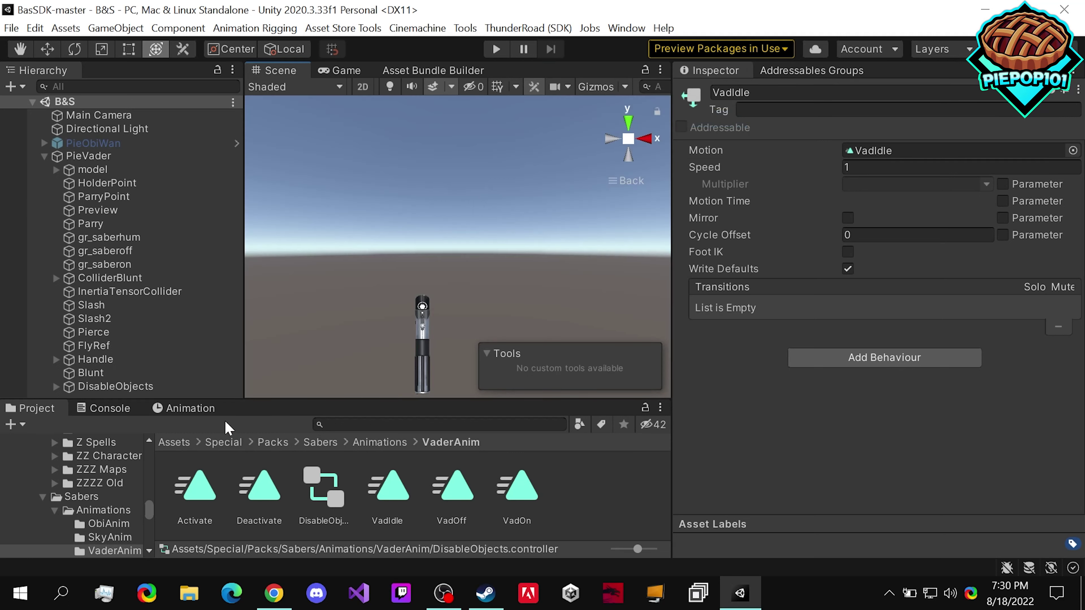
{"action": "left_click", "coordinate": [190, 410]}
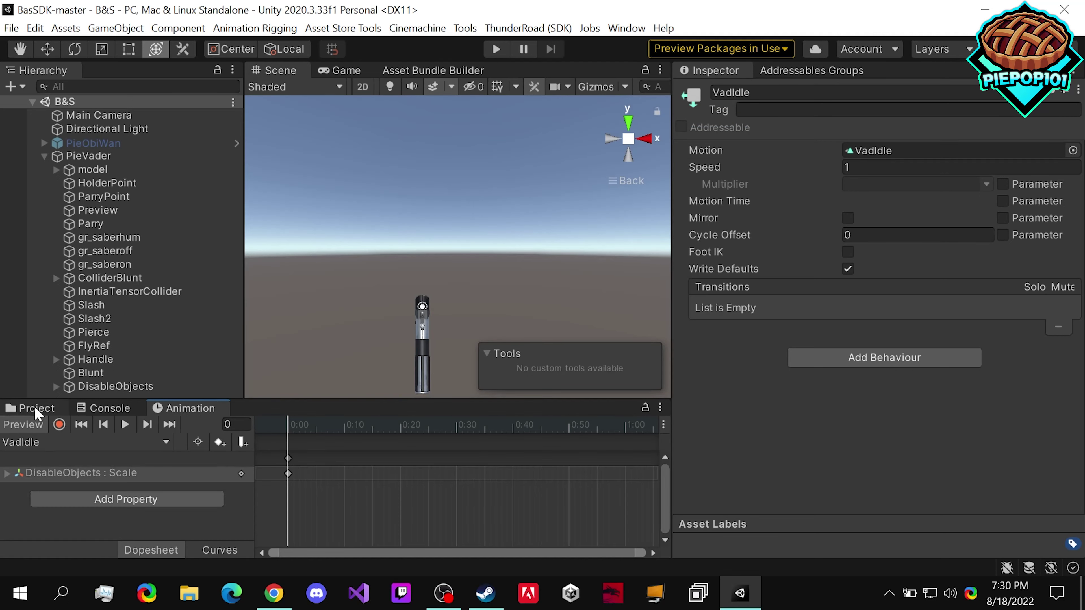
{"action": "left_click", "coordinate": [36, 408]}
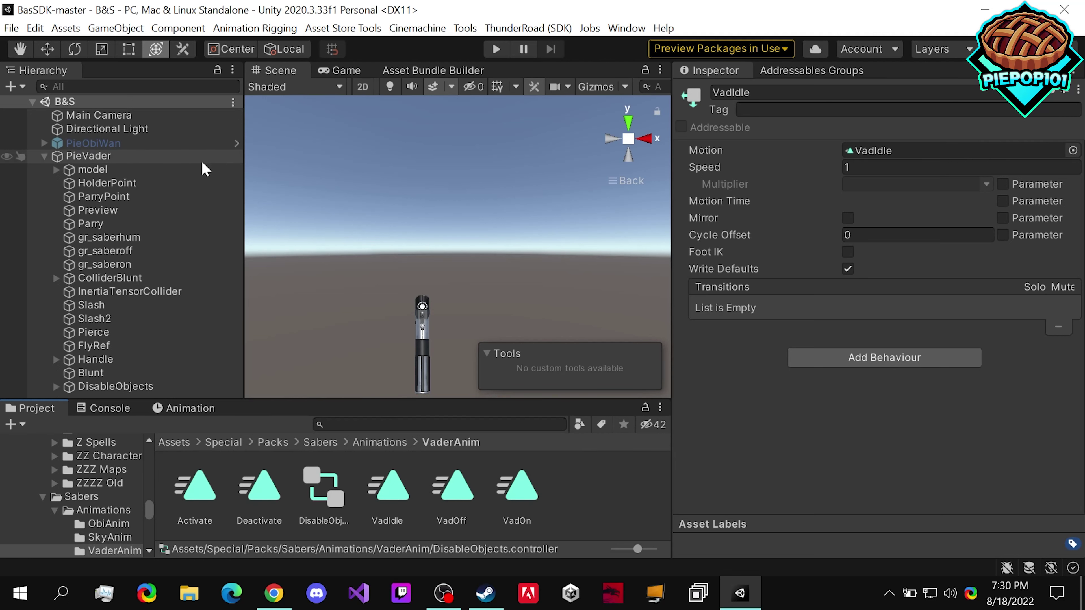
- Create an empty child object named Events under PieVader and place it above model as the first child
{"action": "right_click", "coordinate": [173, 156]}
{"action": "left_click", "coordinate": [191, 213]}
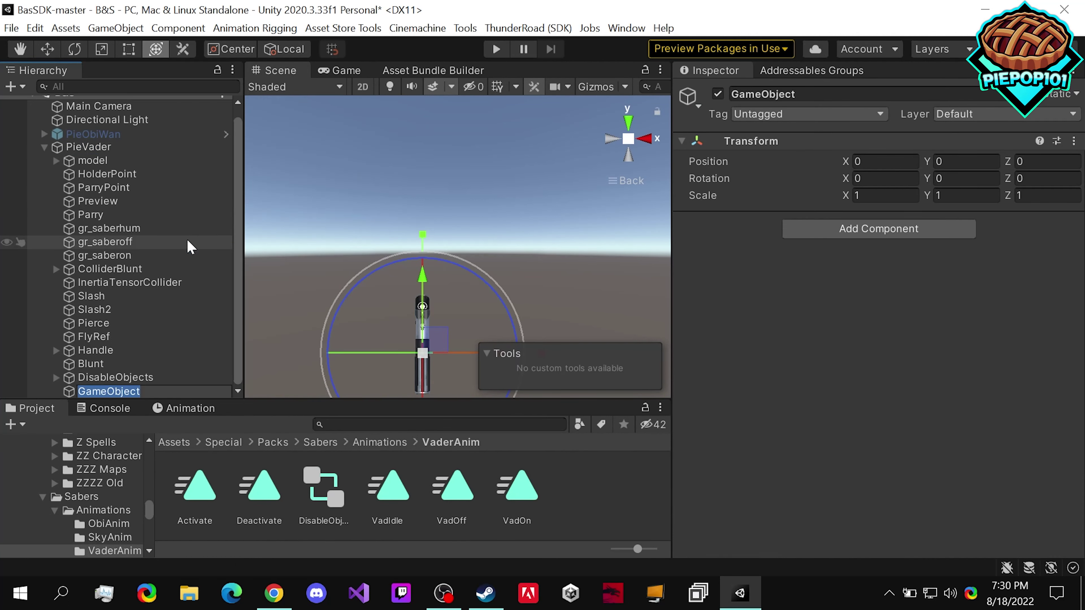
{"action": "type", "text": "Events"}
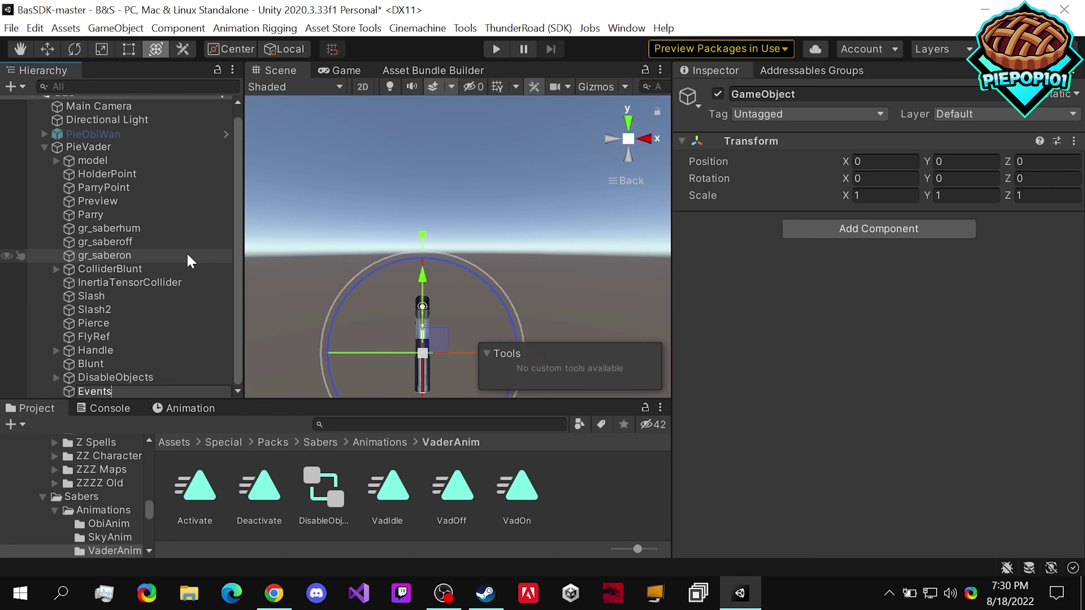
{"action": "key", "text": "Return"}
{"action": "left_click_drag", "start_coordinate": [65, 387], "coordinate": [119, 164]}
- Create an empty child object named LightsaberOn under Events
{"action": "right_click", "coordinate": [114, 163]}
{"action": "left_click", "coordinate": [121, 182]}
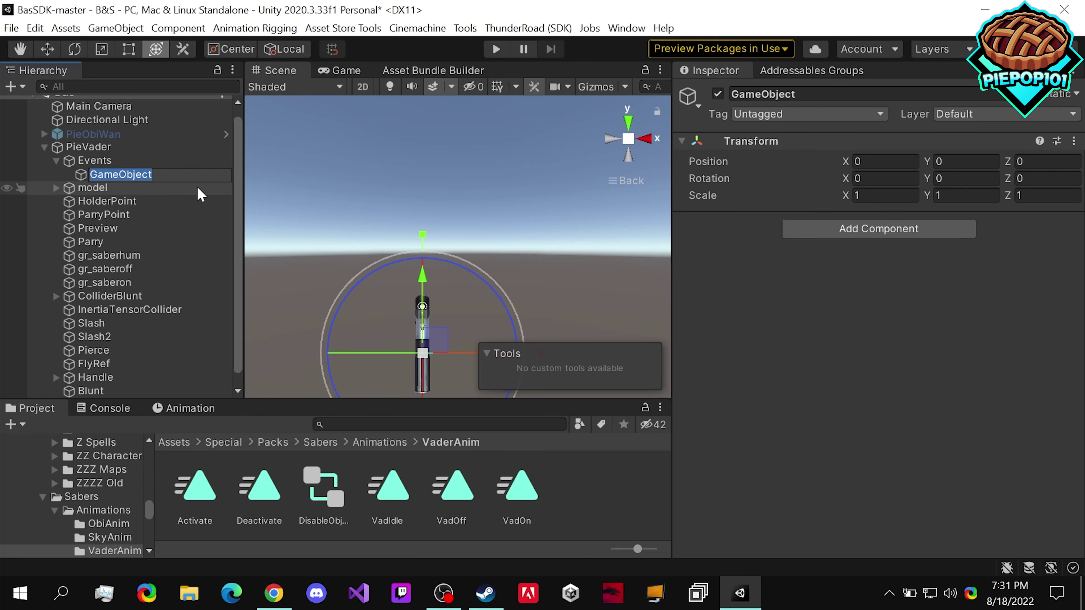
{"action": "type", "text": "LightsaberOn"}
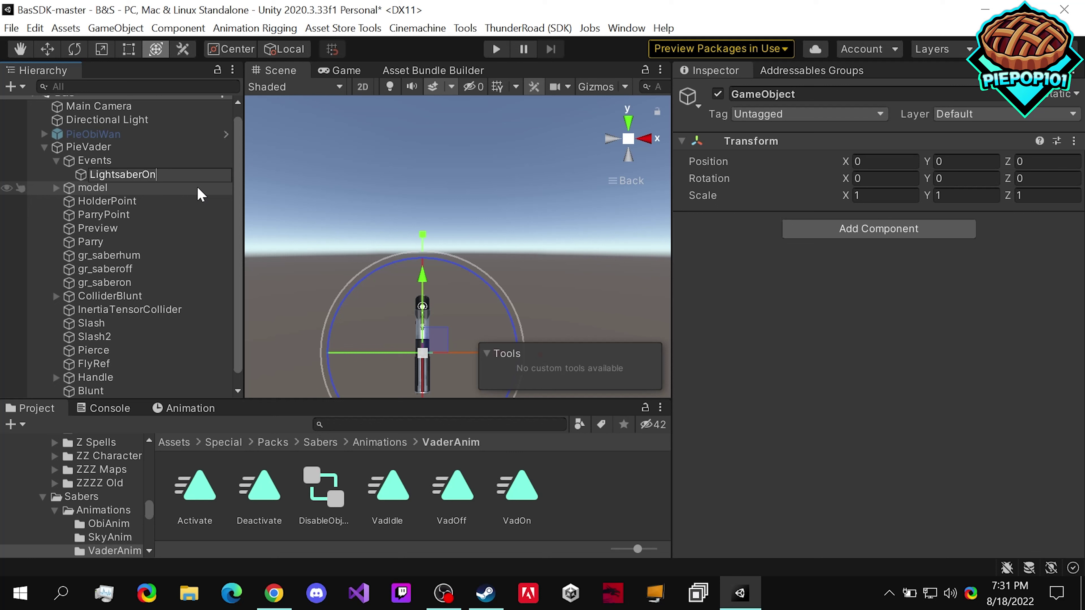
{"action": "key", "text": "Return"}
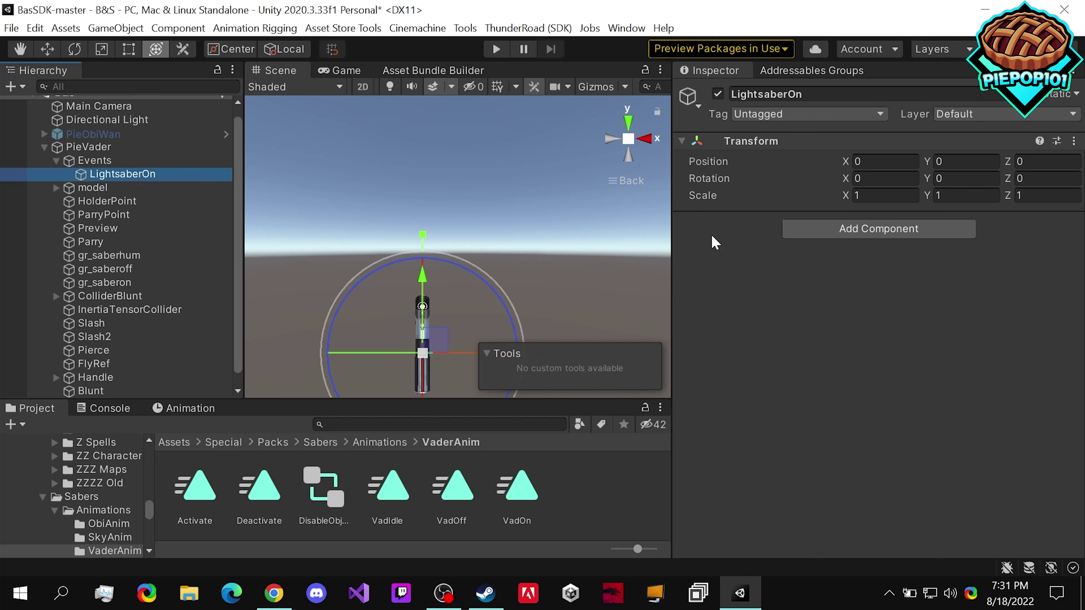
- Add a Handle Event Linker component to LightsaberOn
{"action": "left_click", "coordinate": [813, 230]}
{"action": "left_click", "coordinate": [813, 305]}
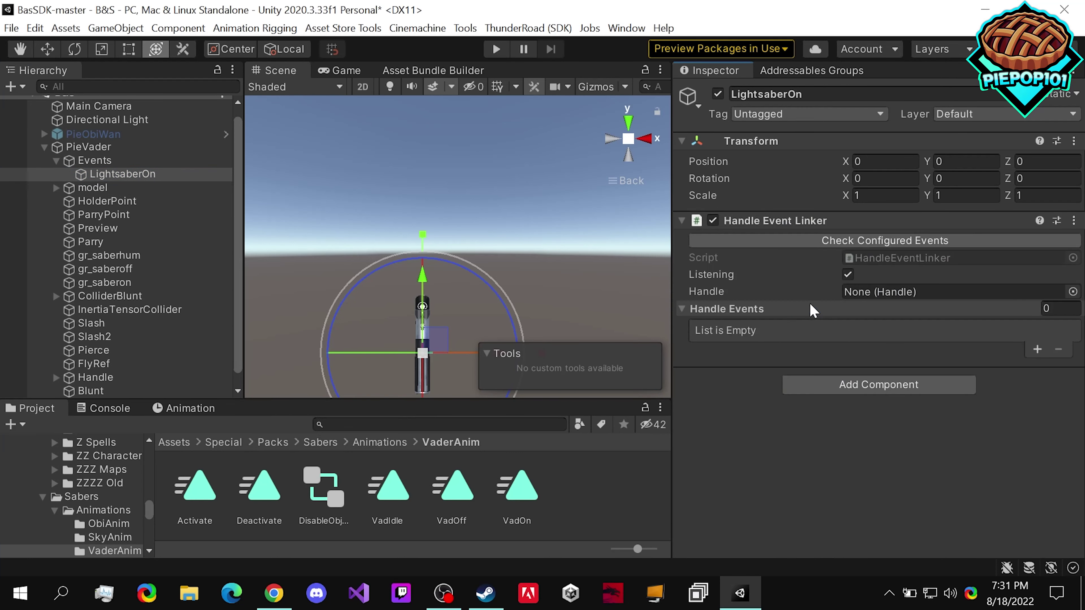
{"action": "left_click", "coordinate": [827, 386]}
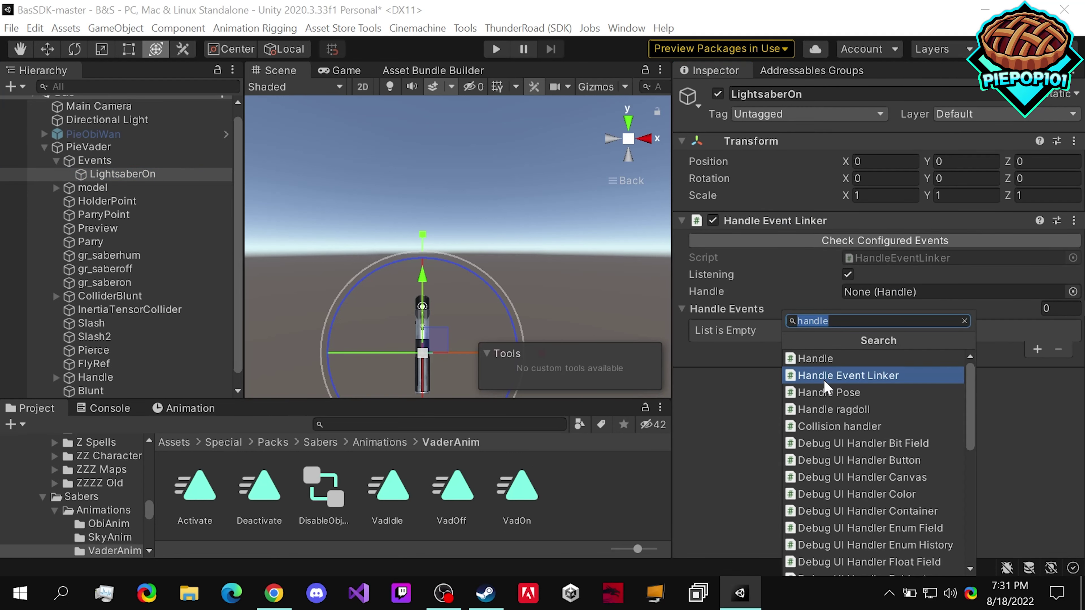
{"action": "type", "text": "hand"}
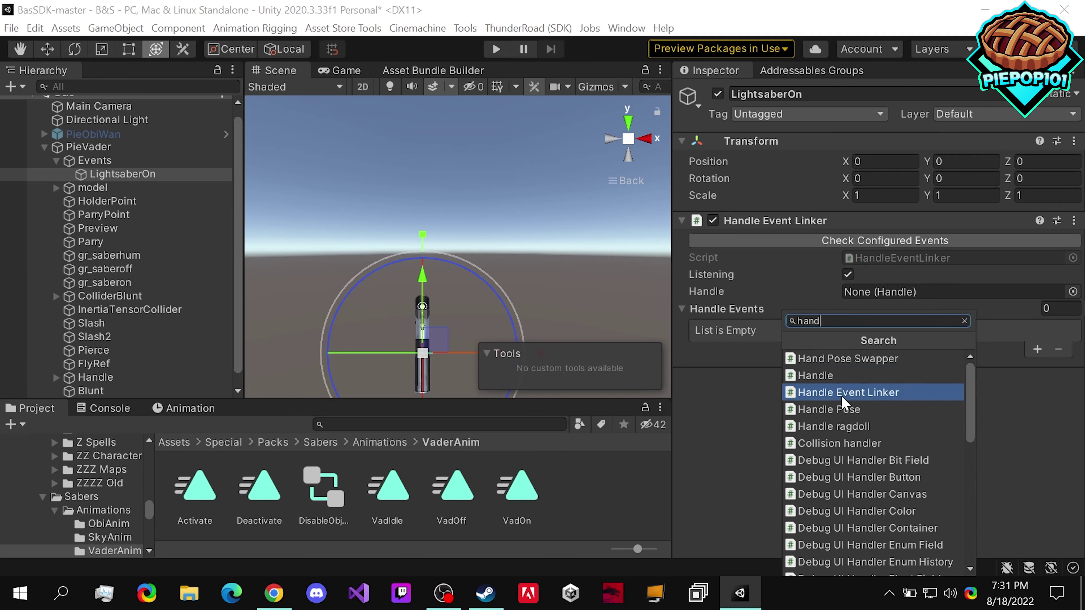
{"action": "left_click", "coordinate": [1018, 436]}
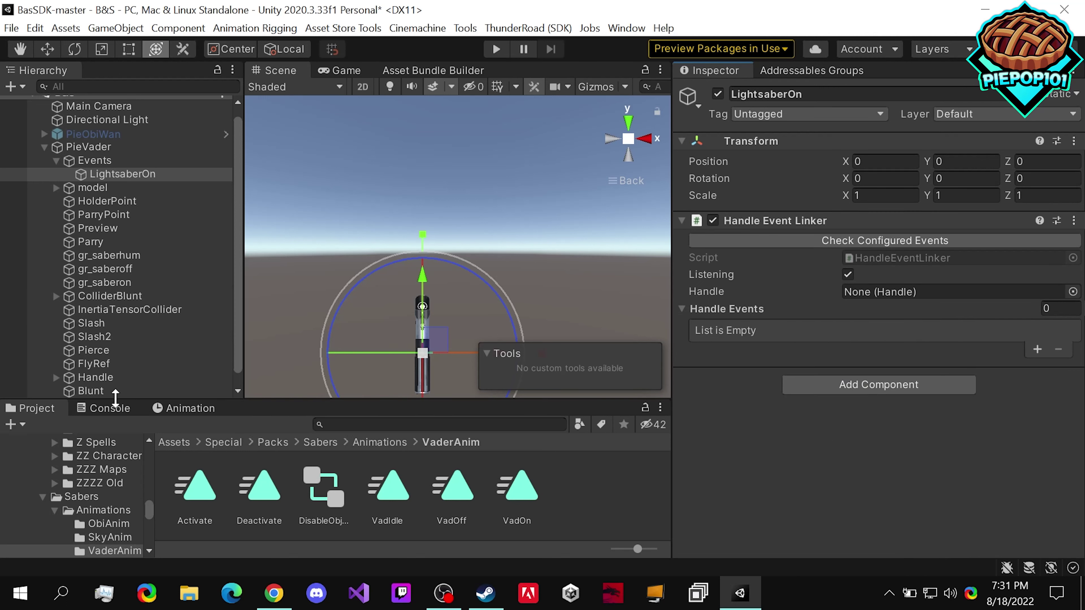
- Assign PieVader's Handle to LightsaberOn's Handle Event Linker and add a handle event set to On Grabbed Alternate Use Press
{"action": "left_click_drag", "start_coordinate": [119, 378], "coordinate": [850, 294]}
{"action": "left_click", "coordinate": [189, 377]}
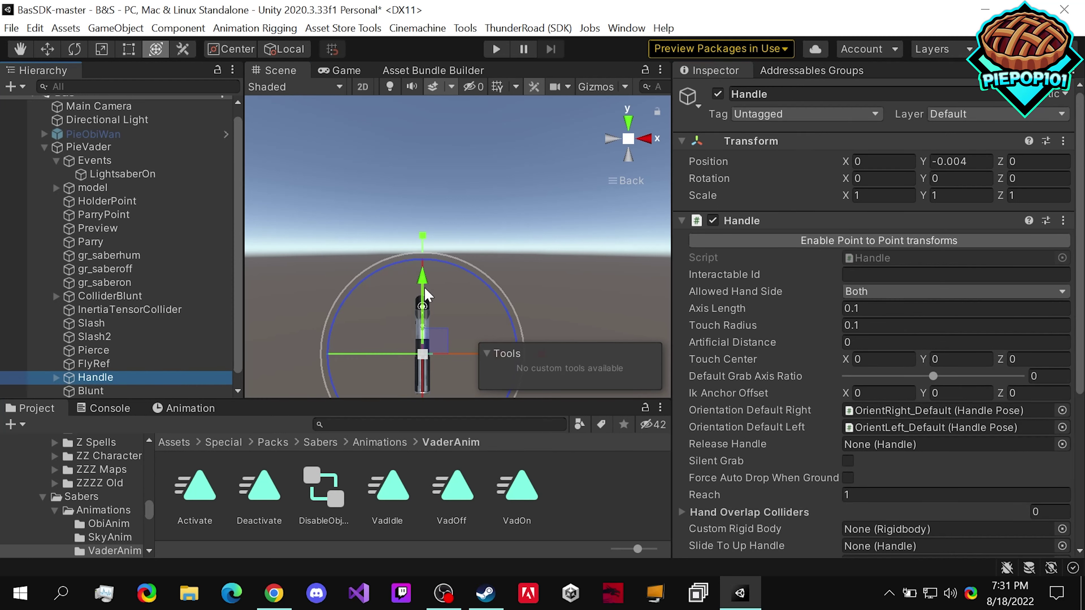
{"action": "left_click", "coordinate": [137, 174]}
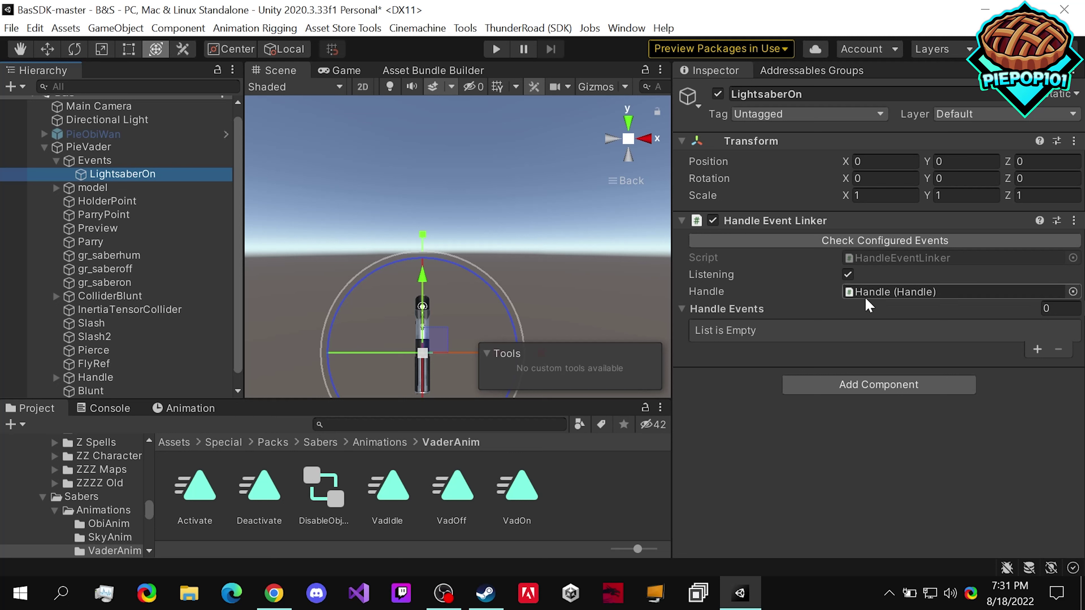
{"action": "left_click", "coordinate": [1037, 350]}
{"action": "left_click", "coordinate": [1019, 349]}
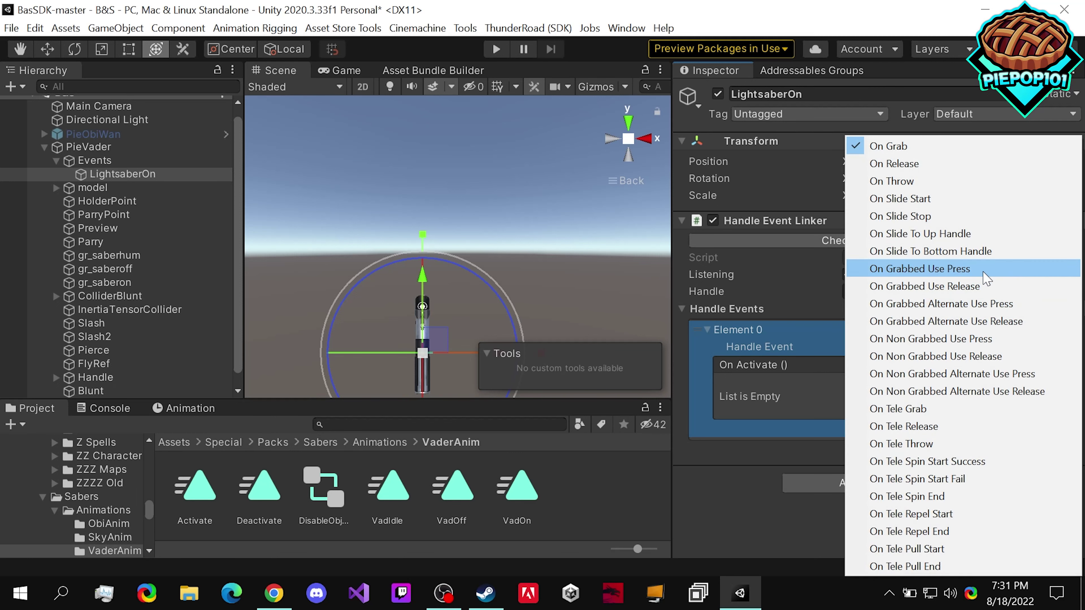
{"action": "left_click", "coordinate": [1050, 305]}
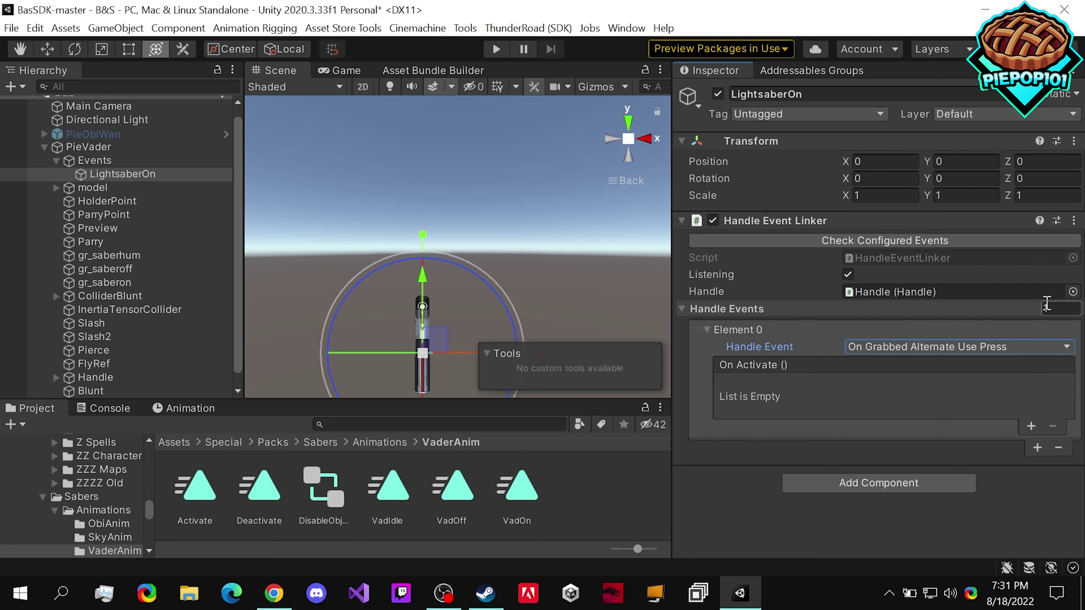
- Add an On Activate action that targets DisableObjects and calls Animator.Play with the string VadOn
{"action": "left_click", "coordinate": [1031, 427]}
{"action": "scroll", "coordinate": [164, 342], "scroll_direction": "down", "scroll_amount": 1}
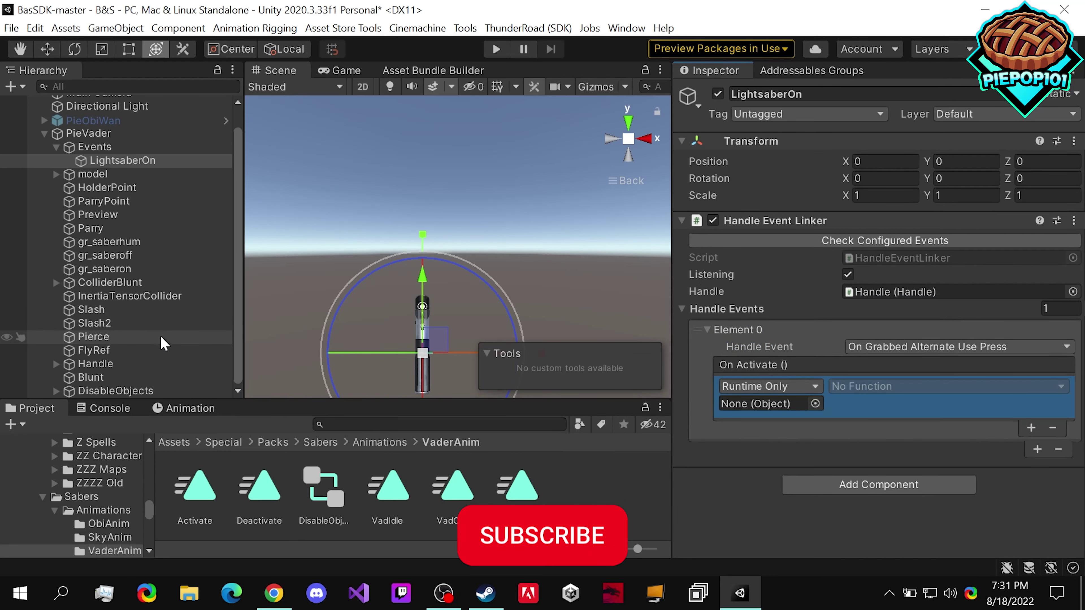
{"action": "left_click_drag", "start_coordinate": [115, 390], "coordinate": [769, 408]}
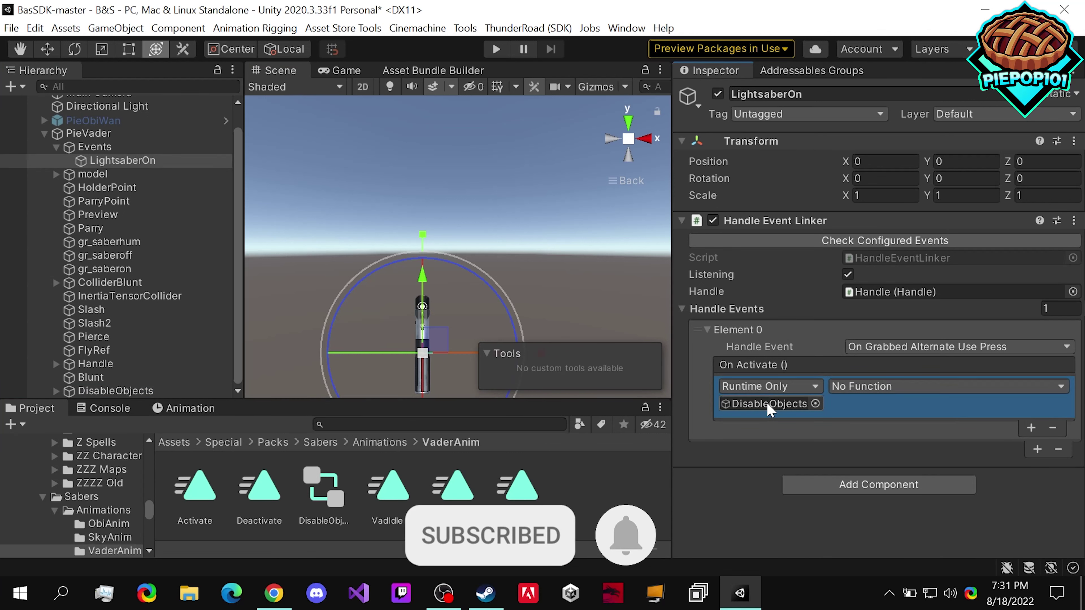
{"action": "left_click", "coordinate": [201, 390]}
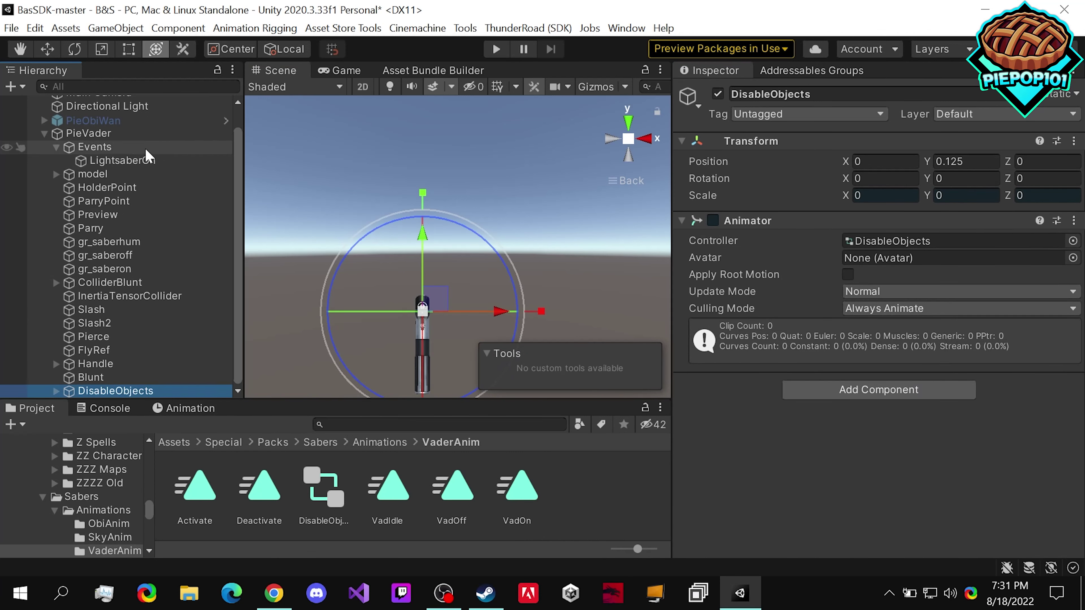
{"action": "left_click", "coordinate": [145, 160]}
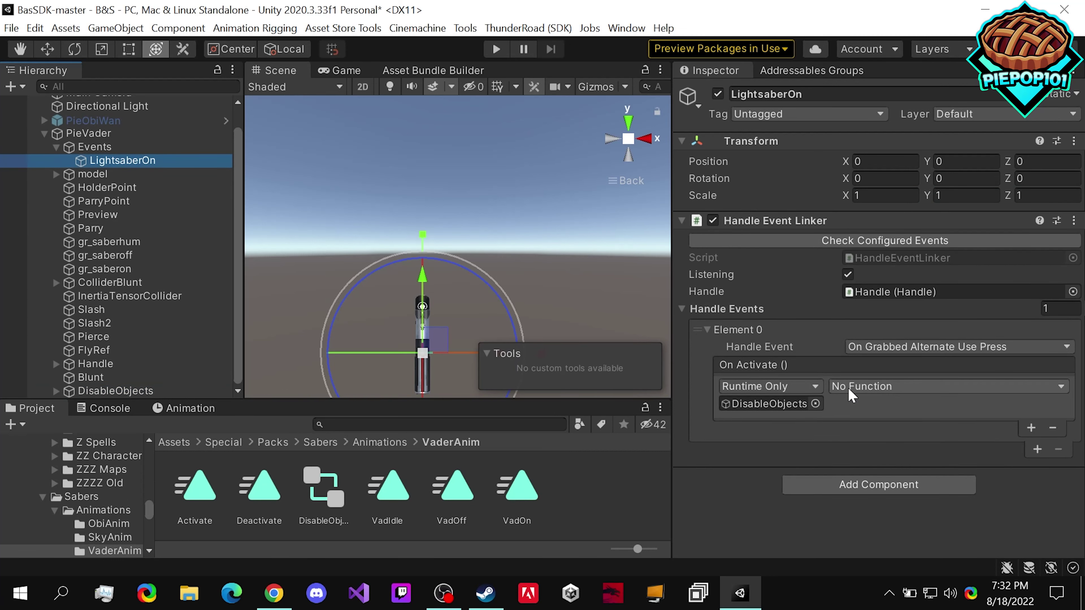
{"action": "left_click", "coordinate": [852, 386]}
{"action": "mouse_move", "coordinate": [874, 461]}
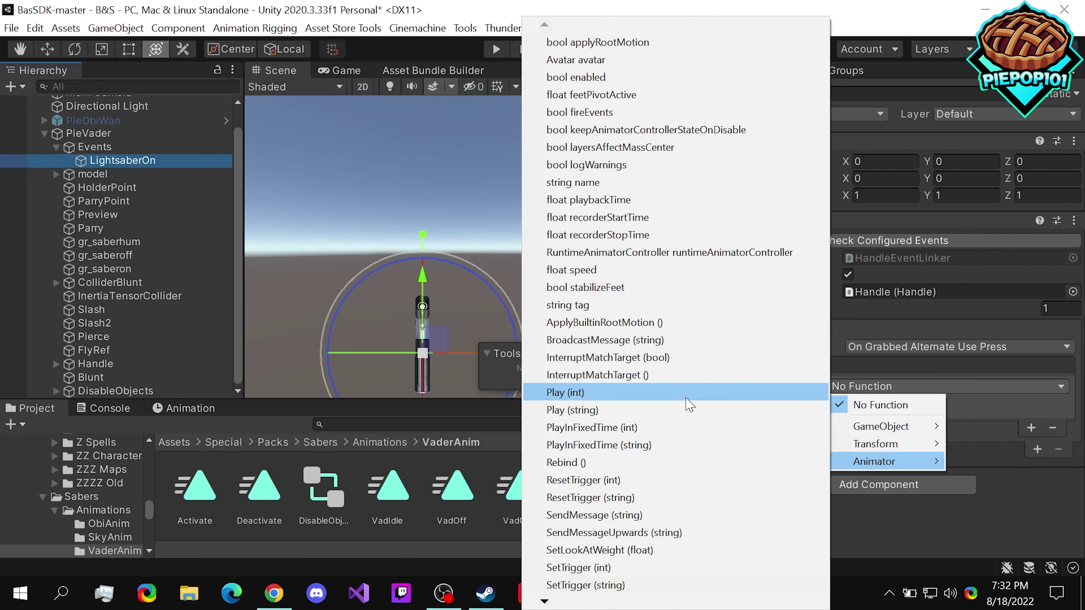
{"action": "left_click", "coordinate": [694, 410]}
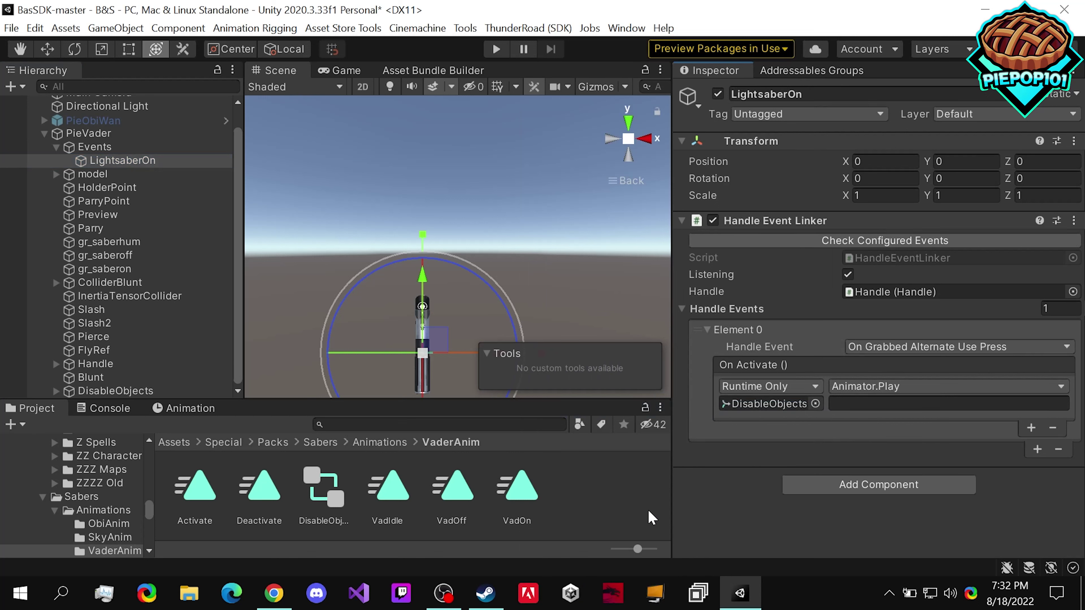
{"action": "left_click", "coordinate": [865, 406]}
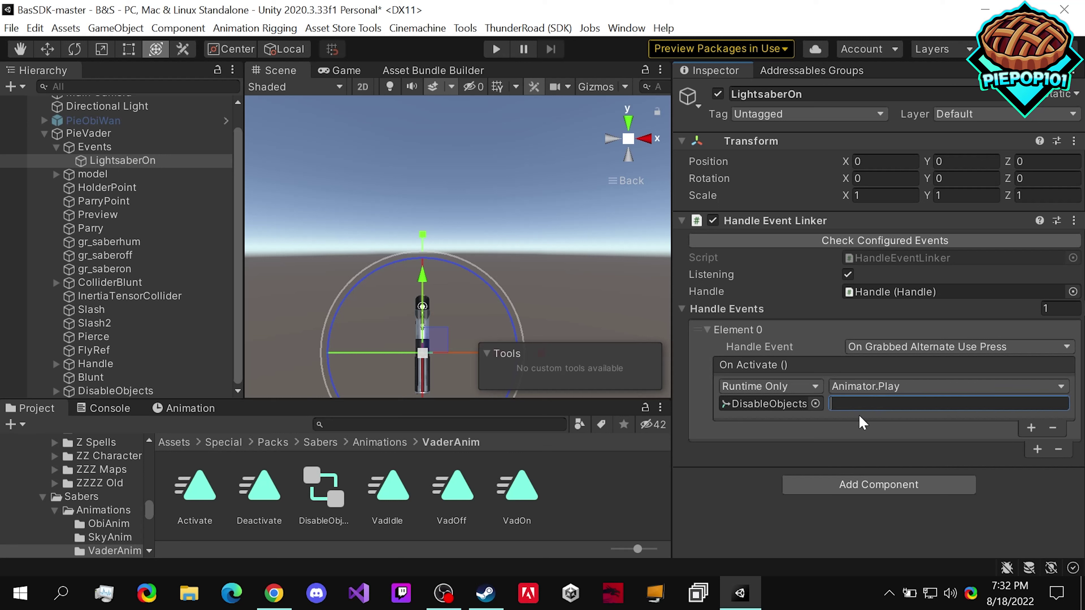
{"action": "type", "text": "Vad"}
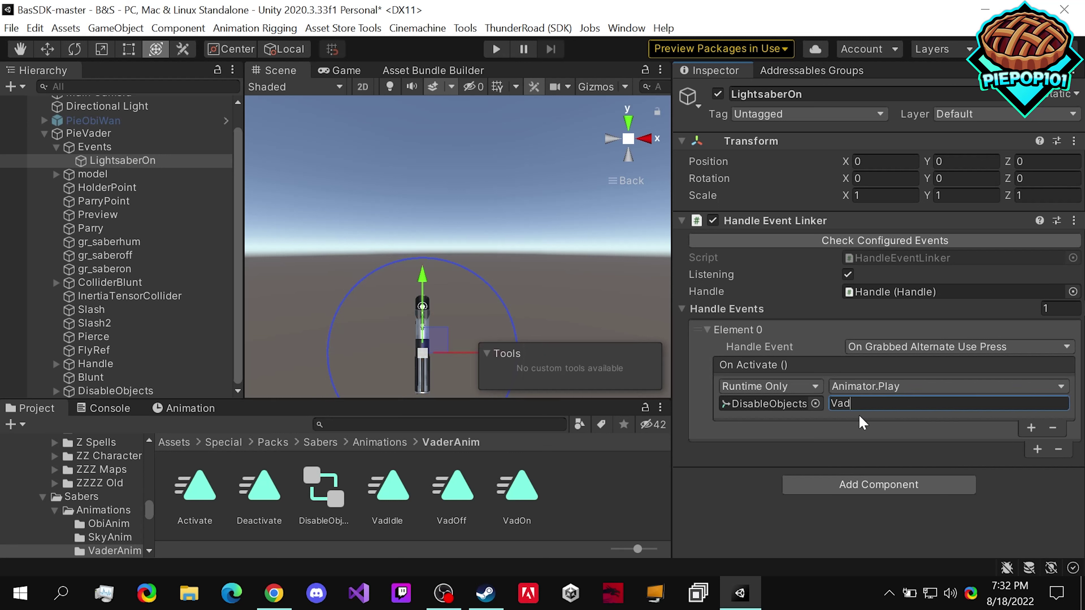
{"action": "type", "text": "On"}
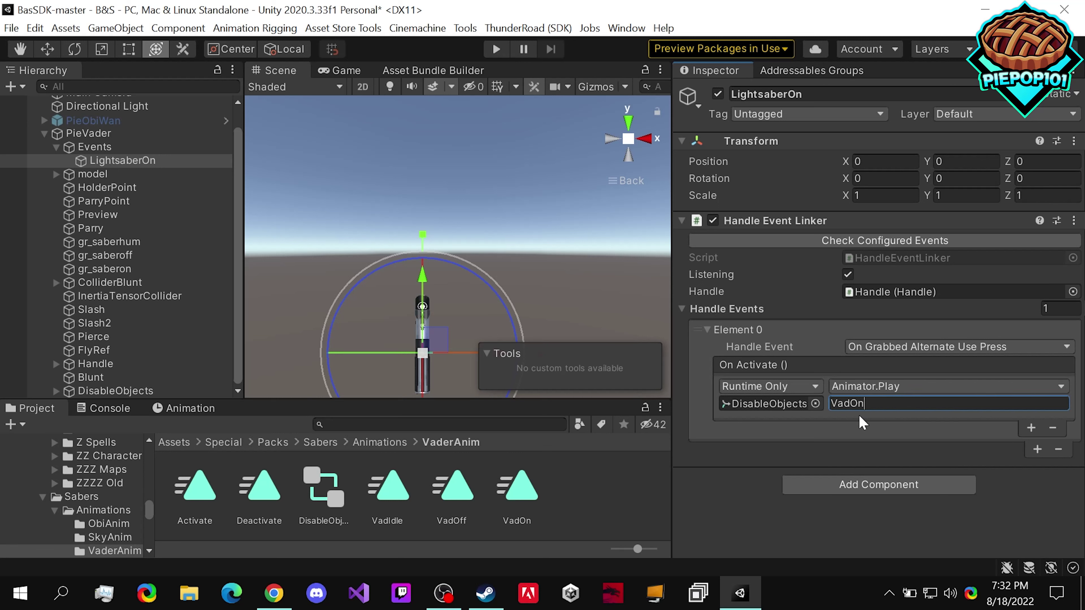
- Add a second On Activate action that targets gr_saberon and calls AudioSource.Play, checking the saber audio sources first
{"action": "left_click", "coordinate": [1030, 428]}
{"action": "left_click", "coordinate": [207, 268]}
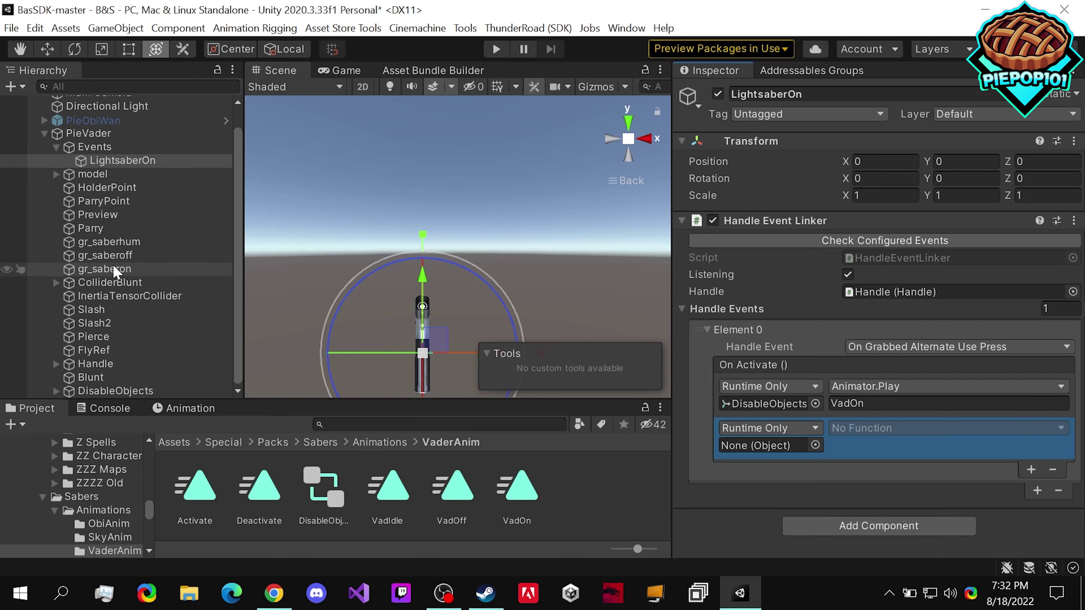
{"action": "left_click", "coordinate": [173, 255]}
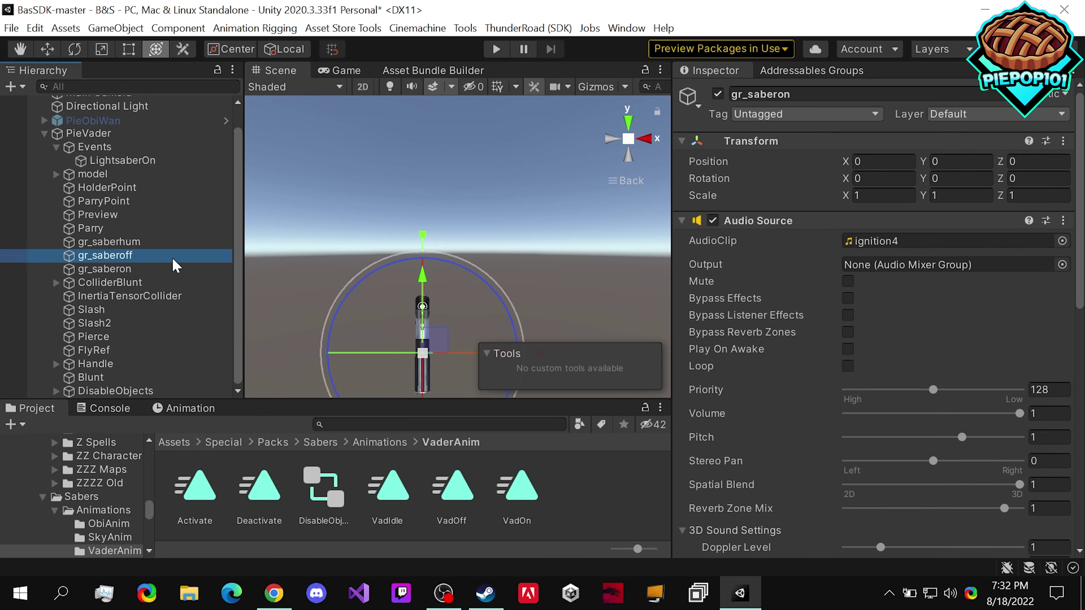
{"action": "left_click", "coordinate": [122, 270]}
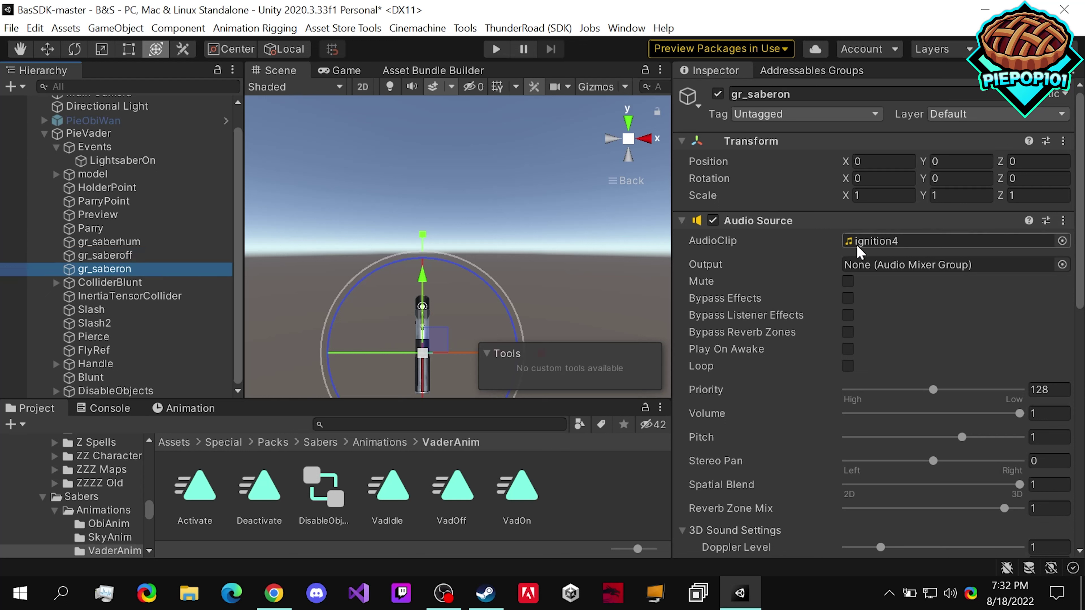
{"action": "key", "text": "Up"}
{"action": "key", "text": "Up"}
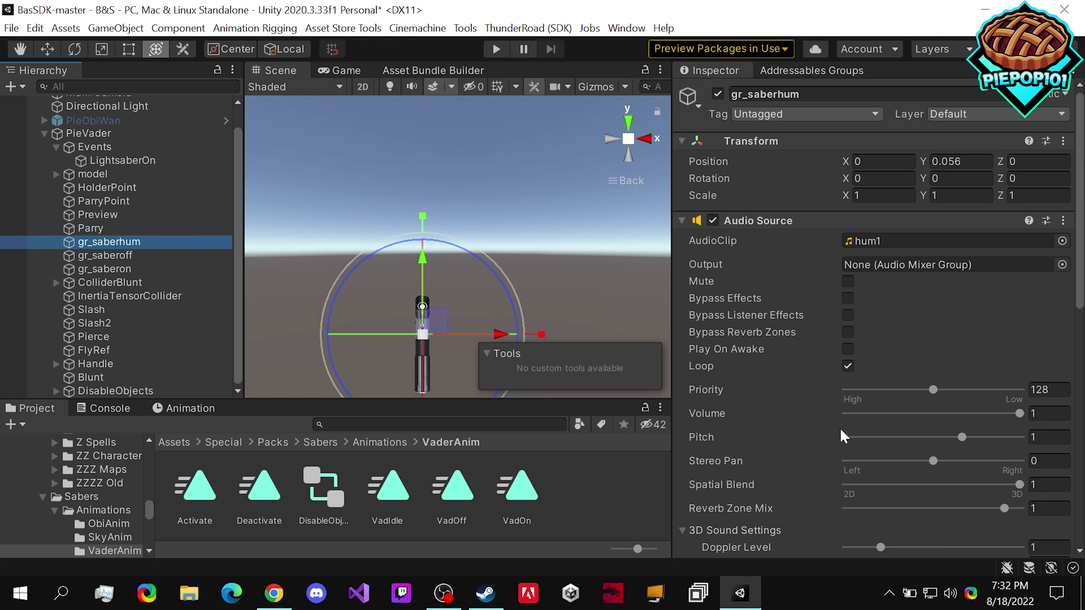
{"action": "left_click", "coordinate": [141, 161]}
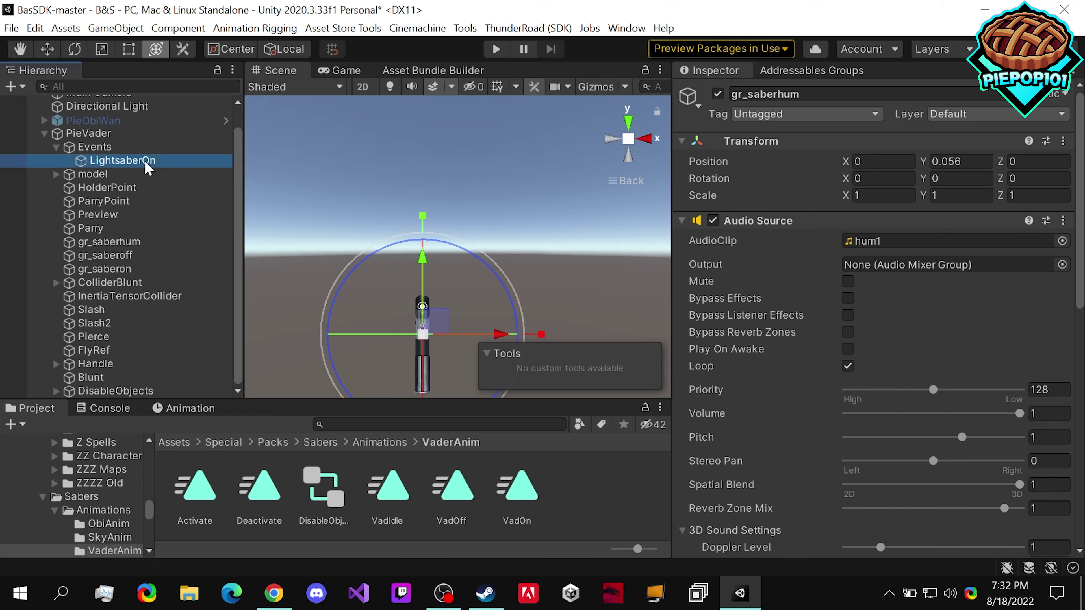
{"action": "left_click_drag", "start_coordinate": [110, 270], "coordinate": [726, 445]}
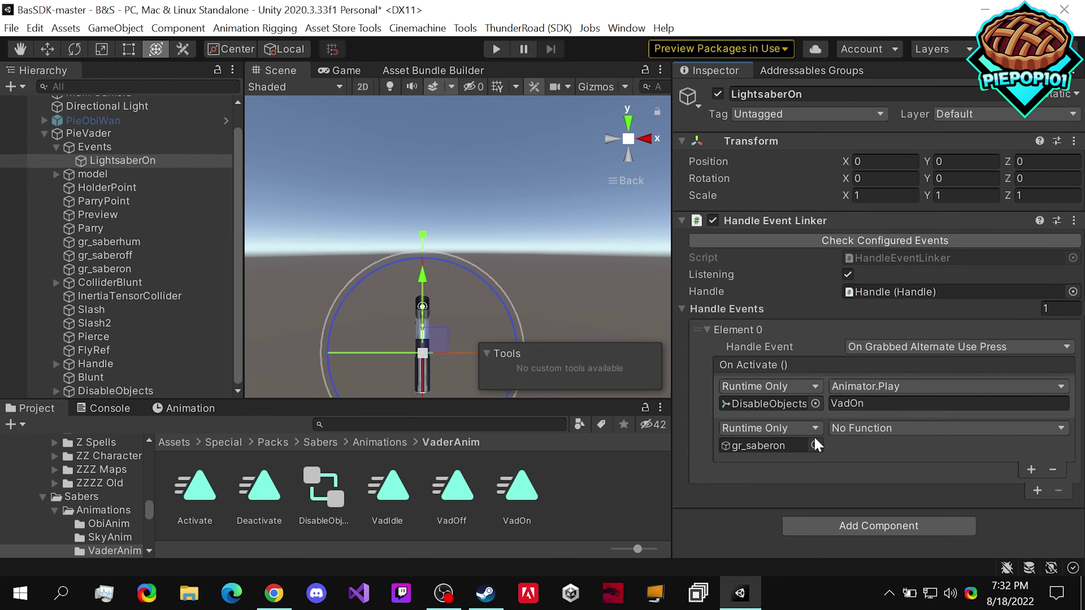
{"action": "left_click", "coordinate": [852, 429]}
{"action": "mouse_move", "coordinate": [882, 503]}
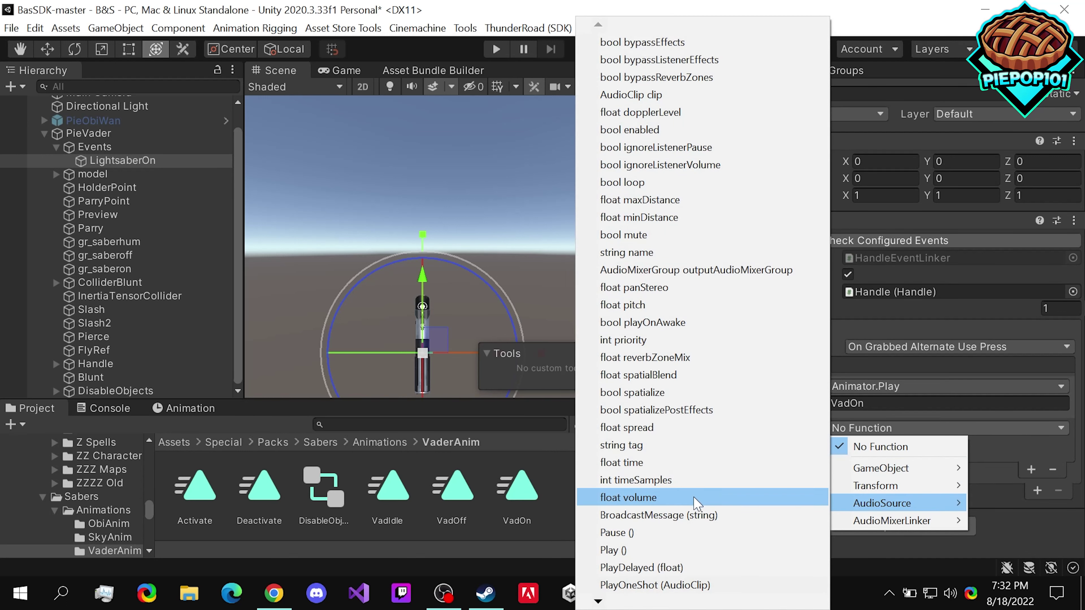
{"action": "left_click", "coordinate": [624, 550]}
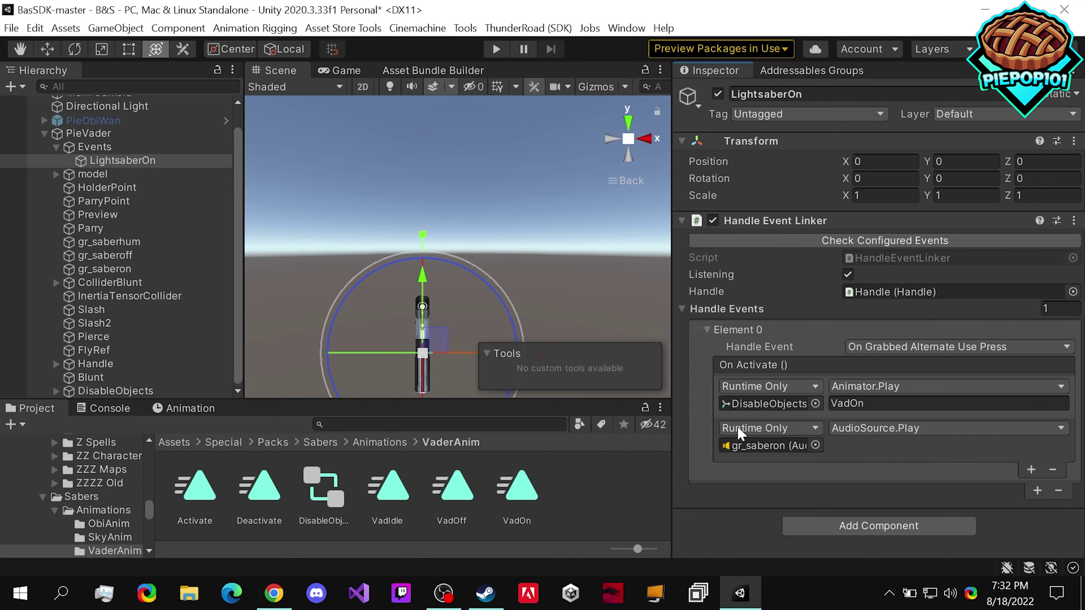
- Add a third On Activate action that targets gr_saberhum and calls AudioSource.Play
{"action": "left_click", "coordinate": [1031, 469]}
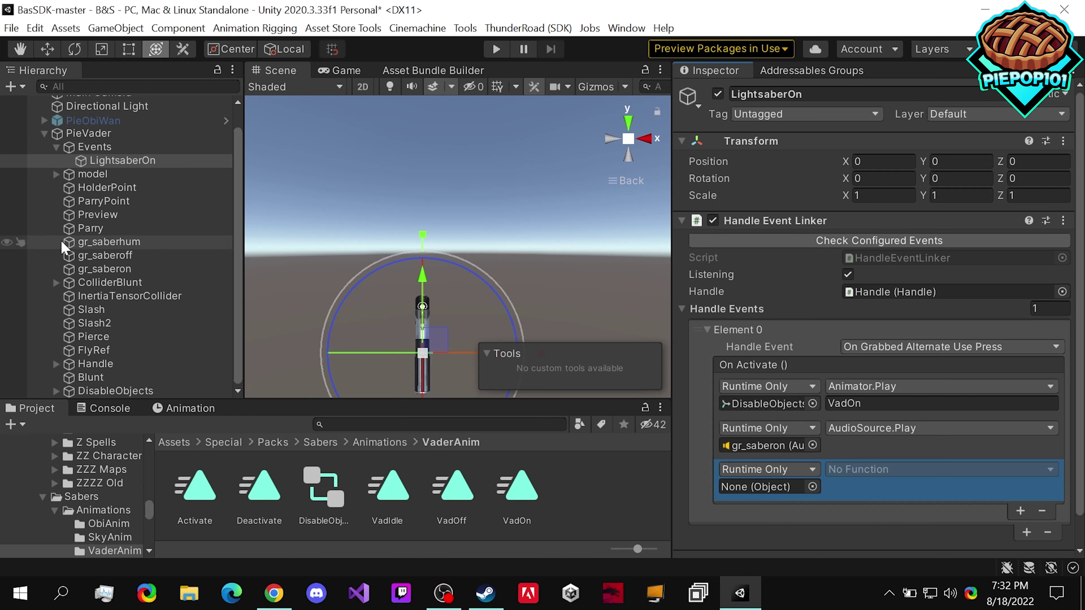
{"action": "left_click_drag", "start_coordinate": [62, 242], "coordinate": [754, 487]}
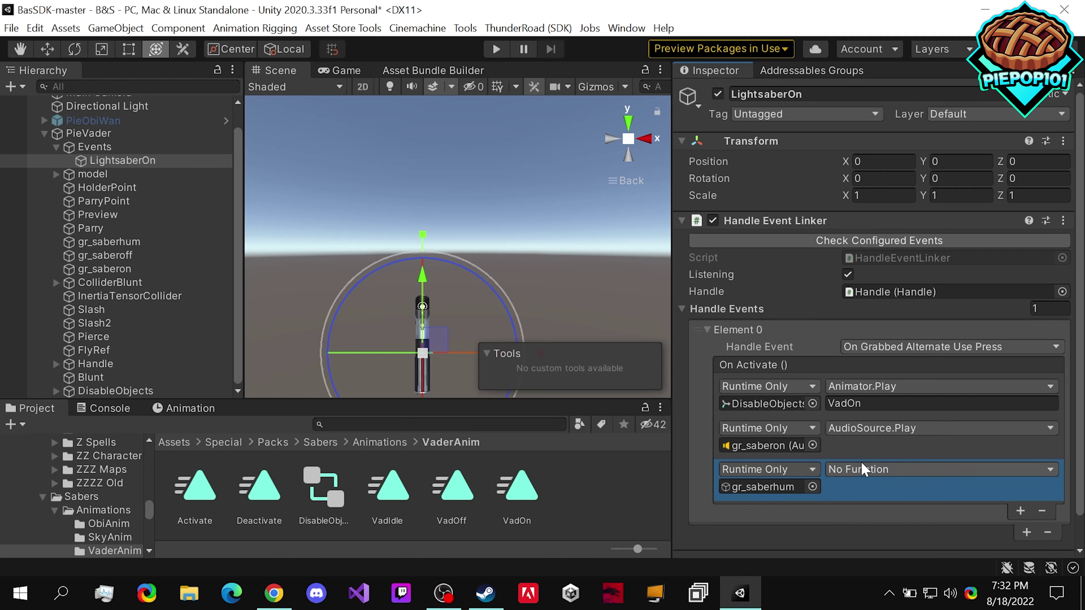
{"action": "left_click", "coordinate": [864, 469]}
{"action": "mouse_move", "coordinate": [927, 544]}
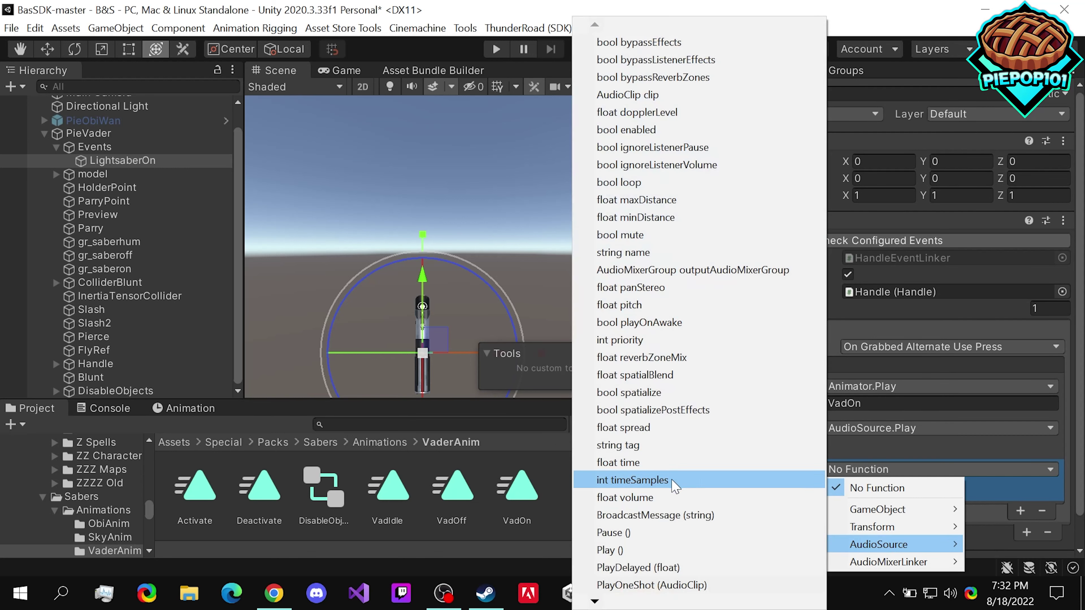
{"action": "left_click", "coordinate": [609, 550]}
- Add two more empty actions to LightsaberOn's On Activate list
{"action": "scroll", "coordinate": [961, 509], "scroll_direction": "down", "scroll_amount": 1}
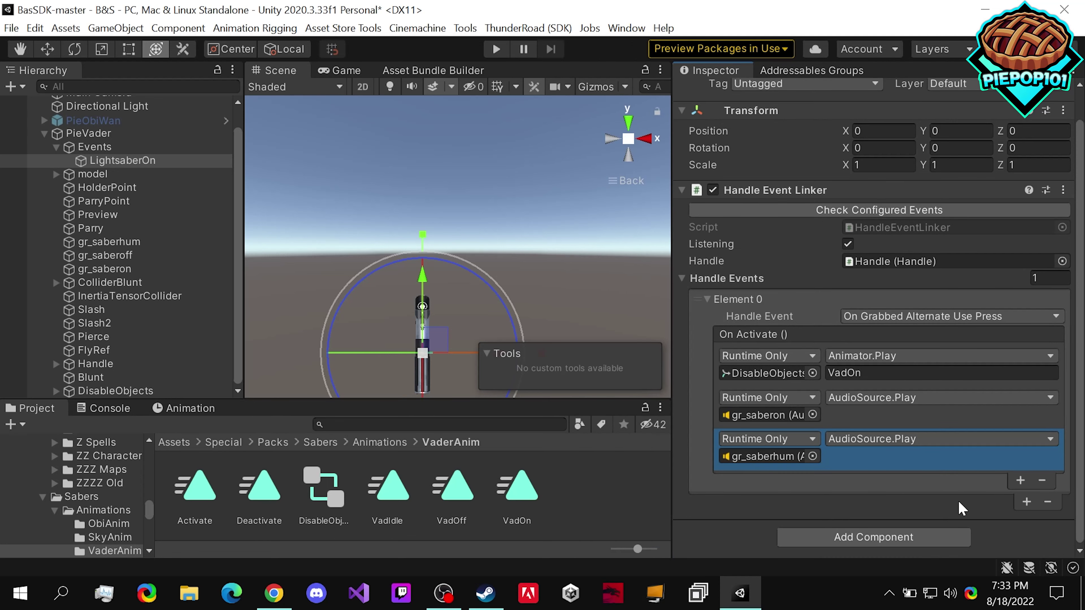
{"action": "left_click", "coordinate": [1019, 482]}
{"action": "left_click", "coordinate": [1021, 522]}
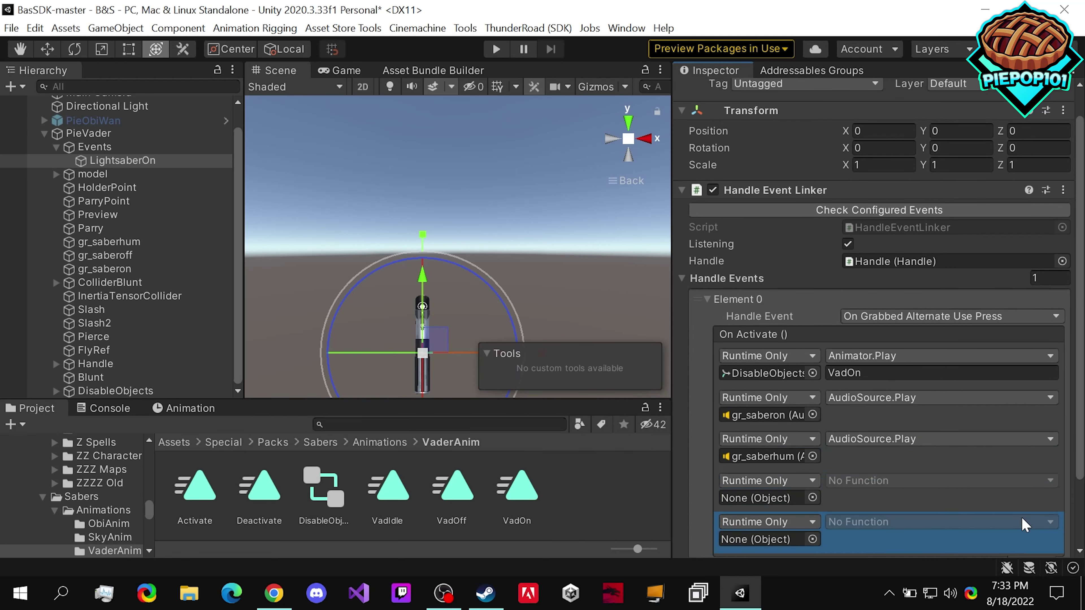
- Duplicate LightsaberOn under Events and rename the copy LightsaberOff
{"action": "left_click", "coordinate": [122, 160]}
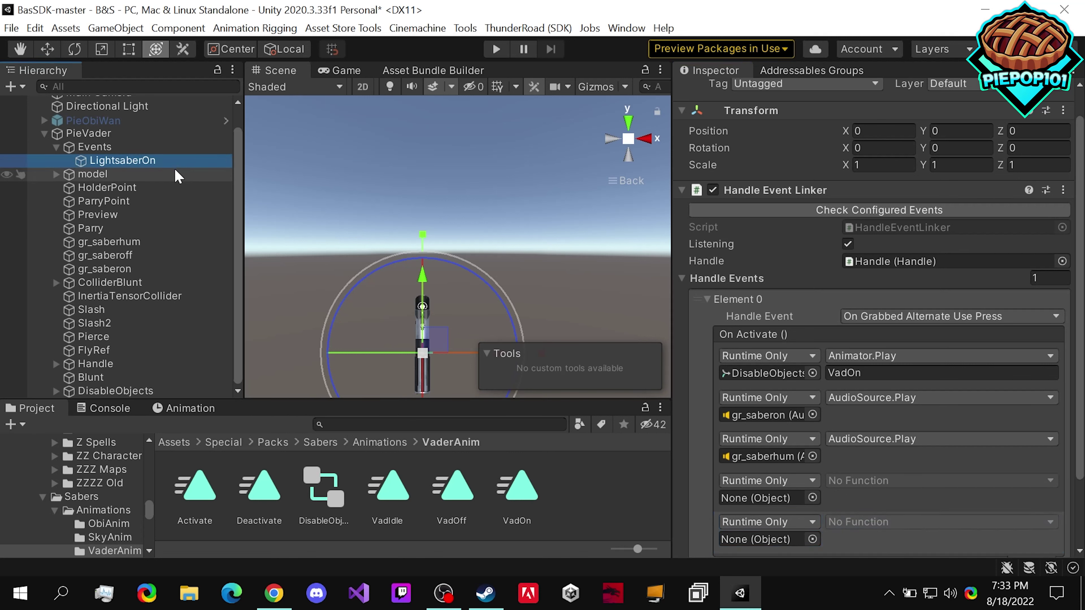
{"action": "key", "text": "ctrl+d"}
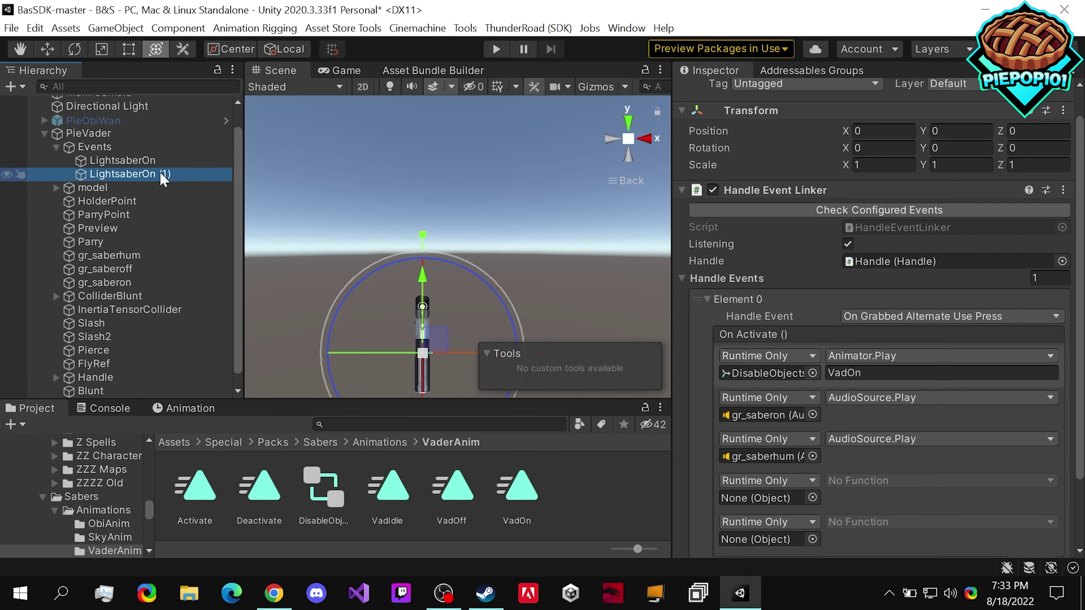
{"action": "left_click", "coordinate": [148, 179]}
{"action": "left_click_drag", "start_coordinate": [148, 175], "coordinate": [202, 186]}
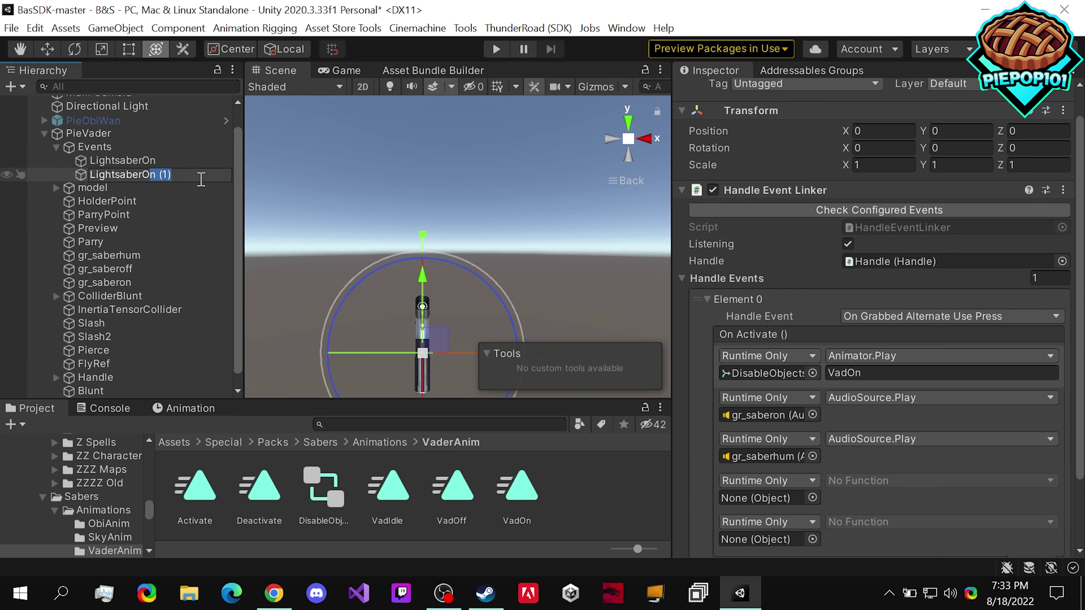
{"action": "type", "text": "ff"}
{"action": "key", "text": "Return"}
- Assign LightsaberOff and LightsaberOn as targets of LightsaberOn's fourth and fifth actions, and disable Listening on LightsaberOff
{"action": "left_click", "coordinate": [183, 162]}
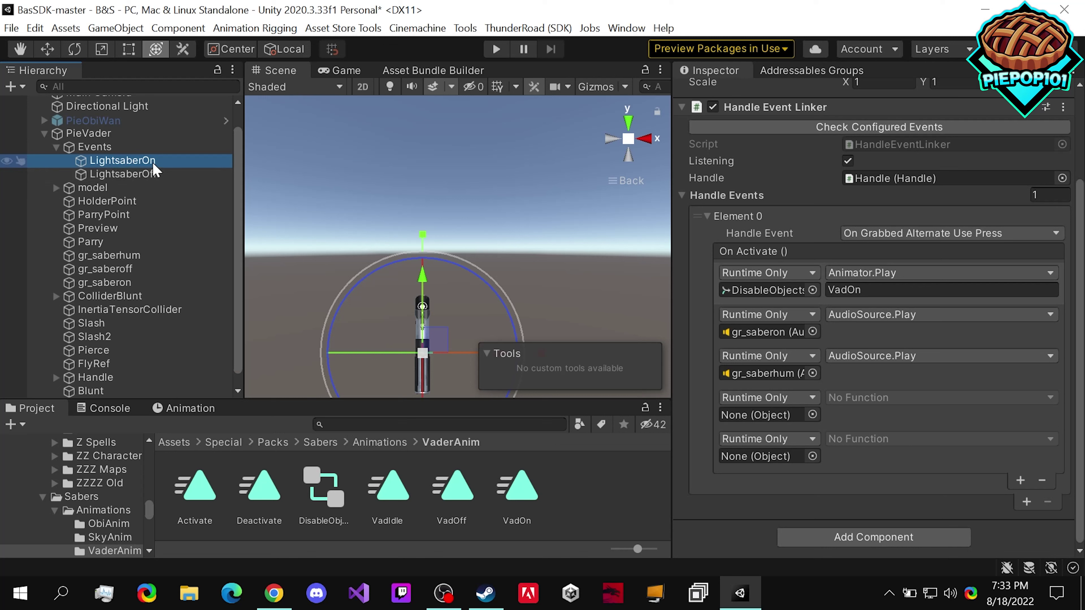
{"action": "left_click_drag", "start_coordinate": [150, 164], "coordinate": [765, 455]}
{"action": "left_click_drag", "start_coordinate": [103, 174], "coordinate": [737, 419]}
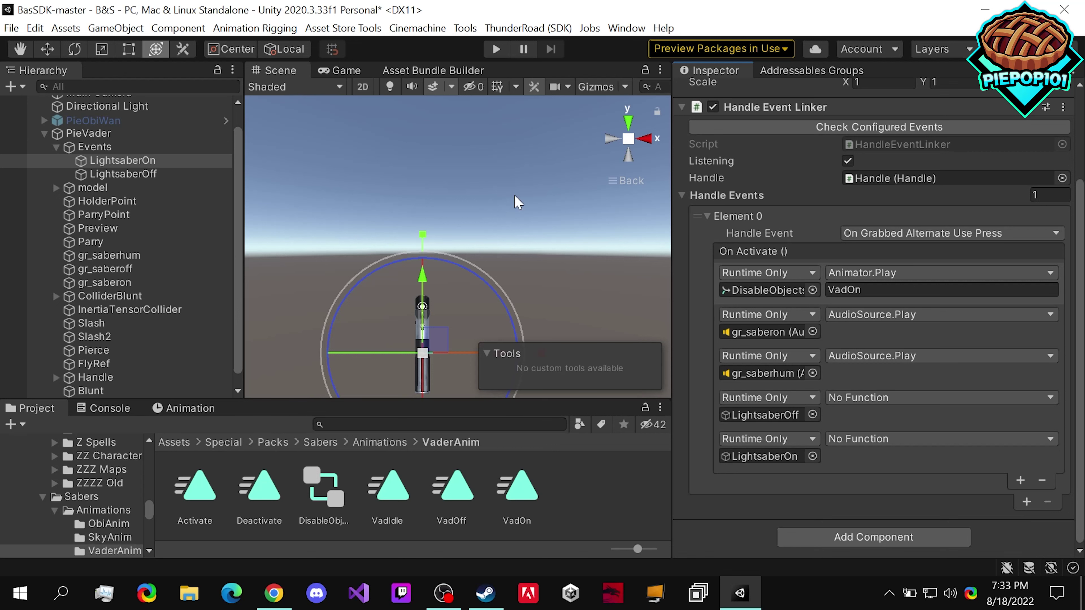
{"action": "left_click", "coordinate": [185, 173]}
{"action": "left_click", "coordinate": [849, 161]}
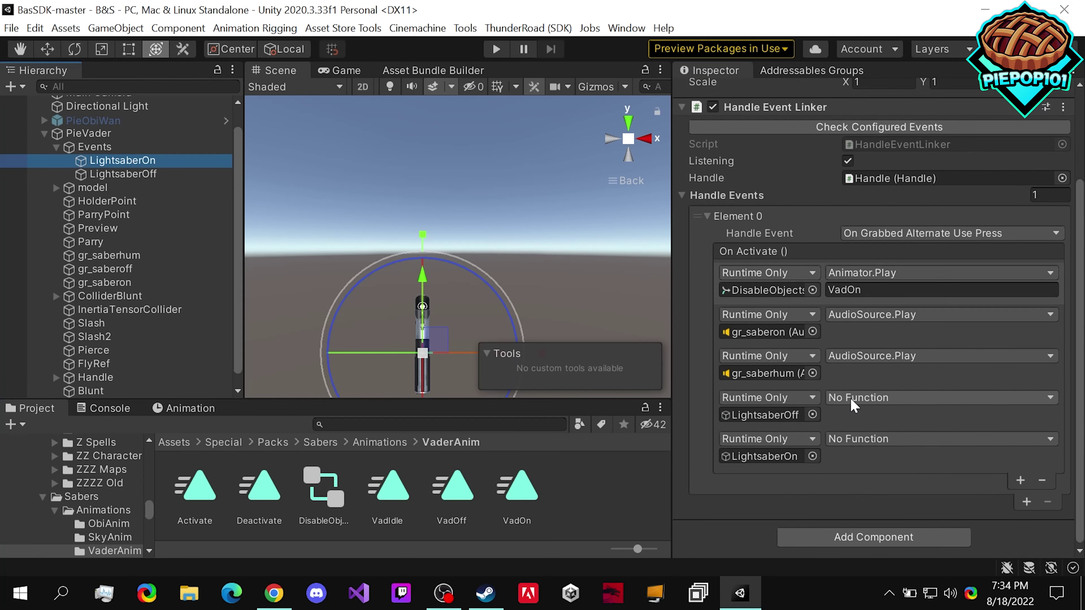
- Set LightsaberOn's fourth and fifth actions to HandleEventLinker.SetListen, enabled for LightsaberOff and disabled for LightsaberOn, and save the scene
{"action": "left_click", "coordinate": [852, 402]}
{"action": "mouse_move", "coordinate": [860, 474]}
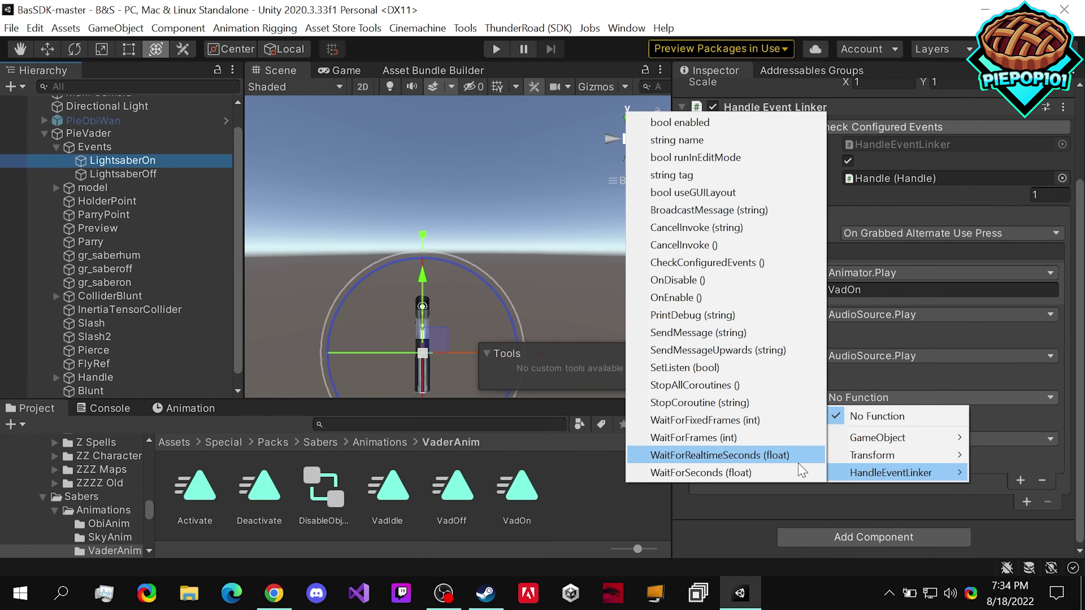
{"action": "left_click", "coordinate": [744, 369]}
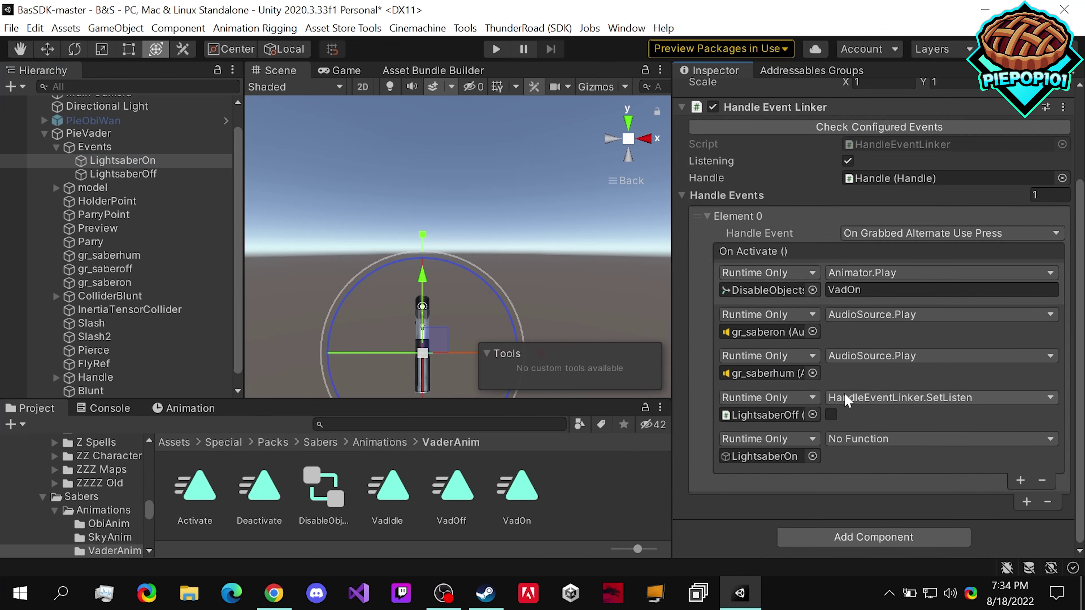
{"action": "left_click", "coordinate": [876, 440]}
{"action": "mouse_move", "coordinate": [867, 515]}
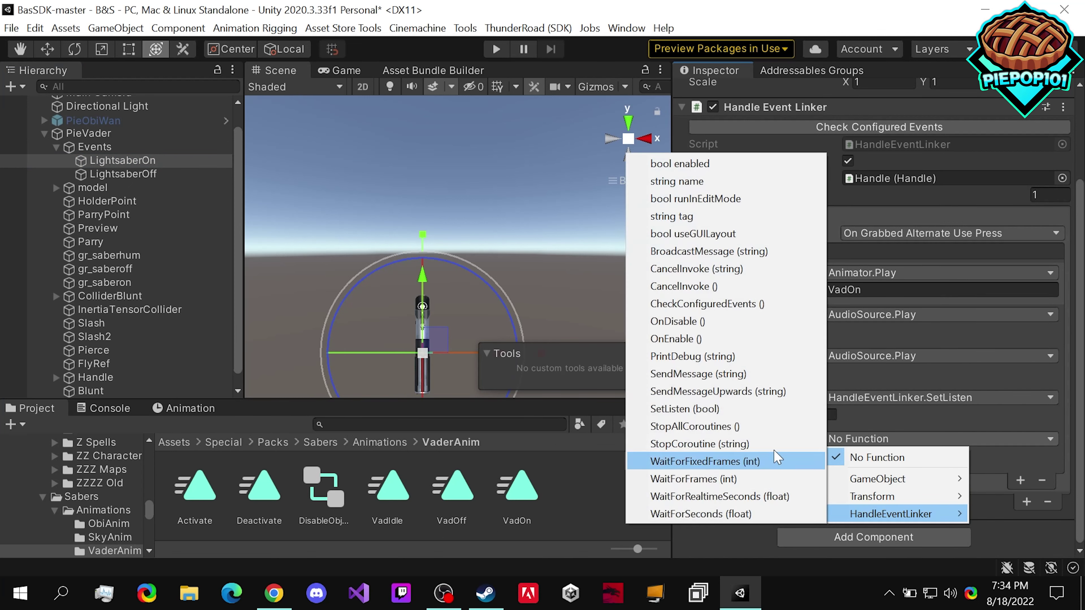
{"action": "left_click", "coordinate": [722, 409]}
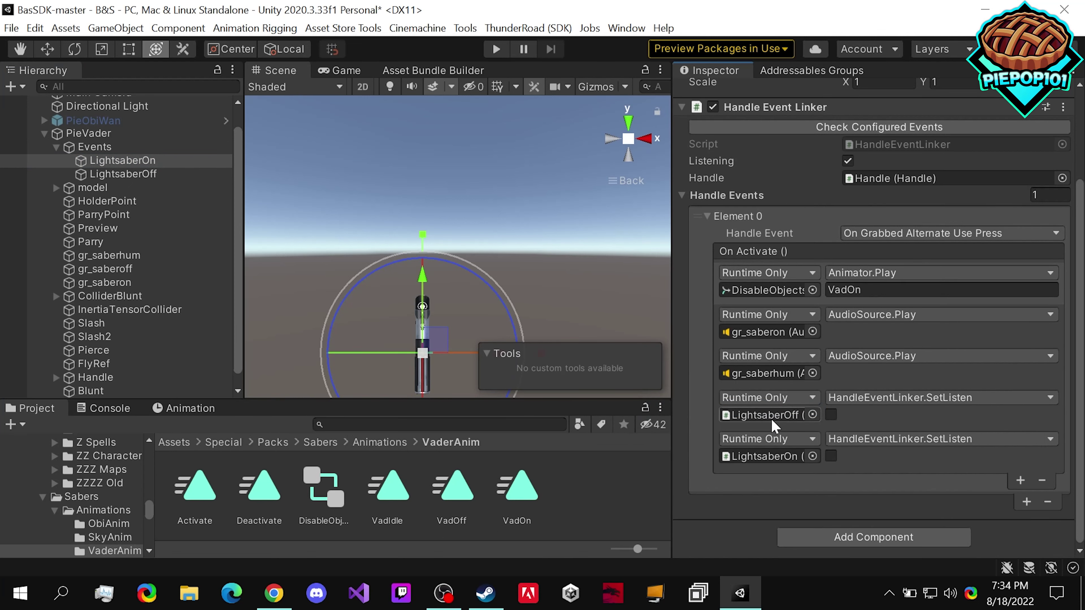
{"action": "left_click", "coordinate": [831, 414]}
{"action": "key", "text": "ctrl+s"}
- Assign LightsaberOn and LightsaberOff as the targets of LightsaberOff's fourth and fifth On Activate actions
{"action": "left_click", "coordinate": [177, 174]}
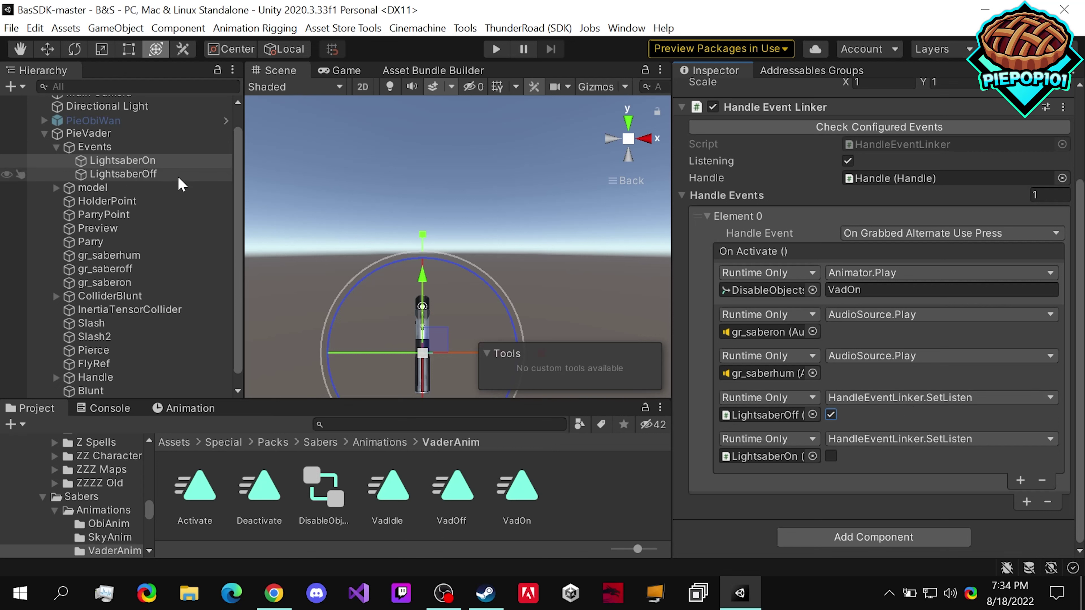
{"action": "left_click_drag", "start_coordinate": [169, 176], "coordinate": [745, 421]}
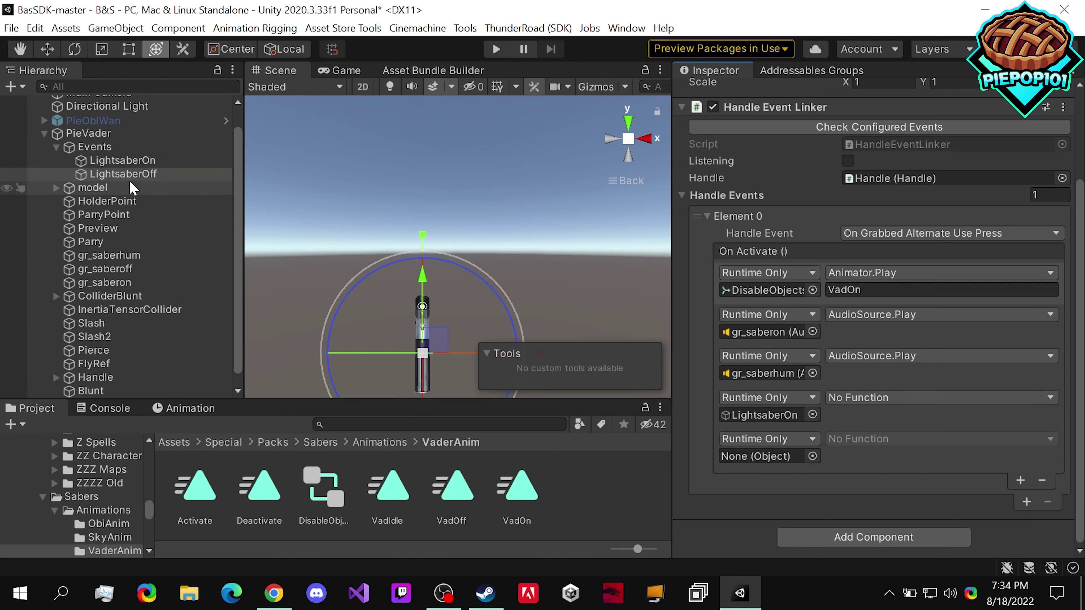
{"action": "left_click_drag", "start_coordinate": [129, 174], "coordinate": [733, 463]}
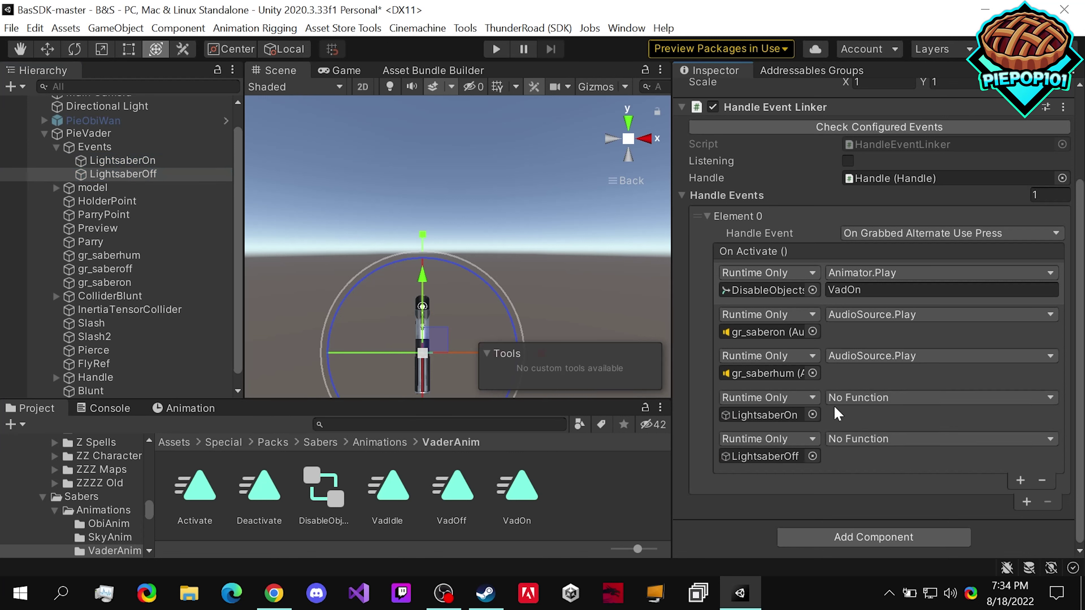
- Set LightsaberOff's fourth and fifth actions to HandleEventLinker.SetListen, enabled for LightsaberOn and disabled for LightsaberOff
{"action": "left_click", "coordinate": [864, 402]}
{"action": "mouse_move", "coordinate": [867, 472]}
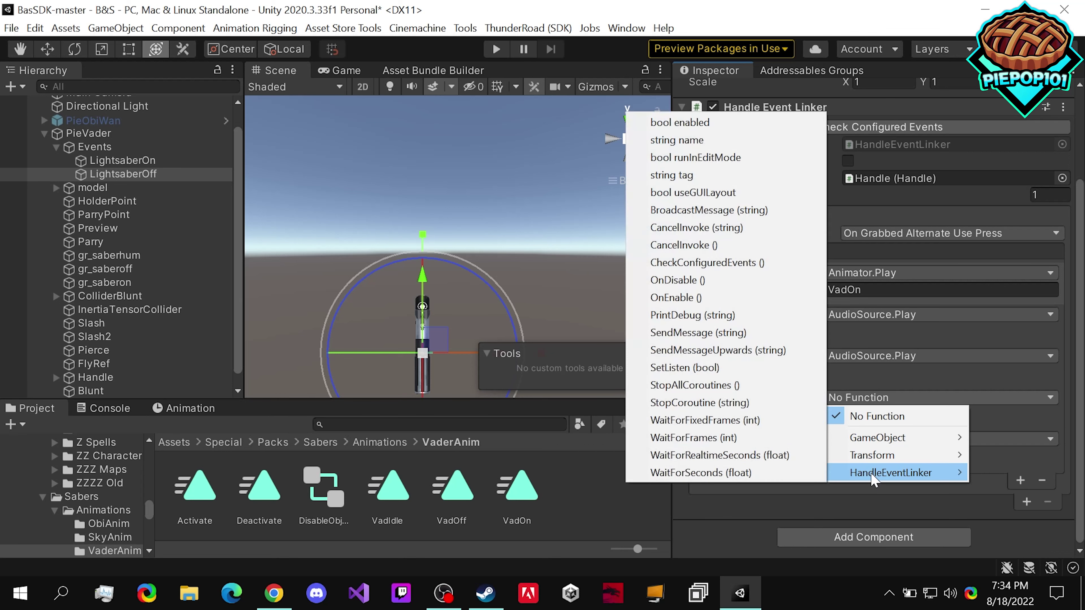
{"action": "left_click", "coordinate": [696, 367]}
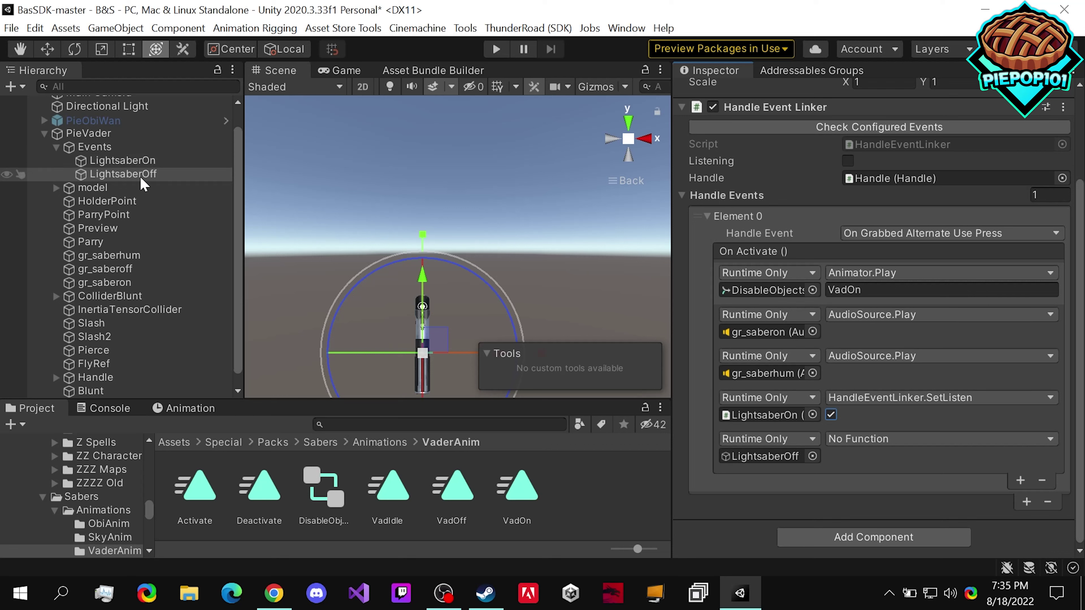
{"action": "left_click", "coordinate": [893, 440]}
{"action": "mouse_move", "coordinate": [888, 517]}
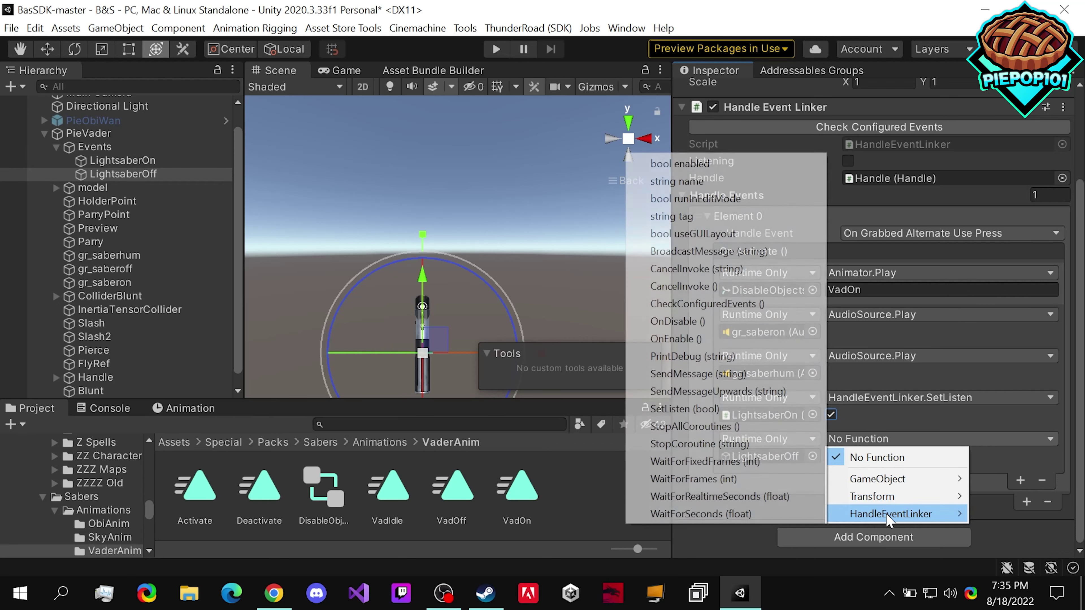
{"action": "left_click", "coordinate": [708, 409]}
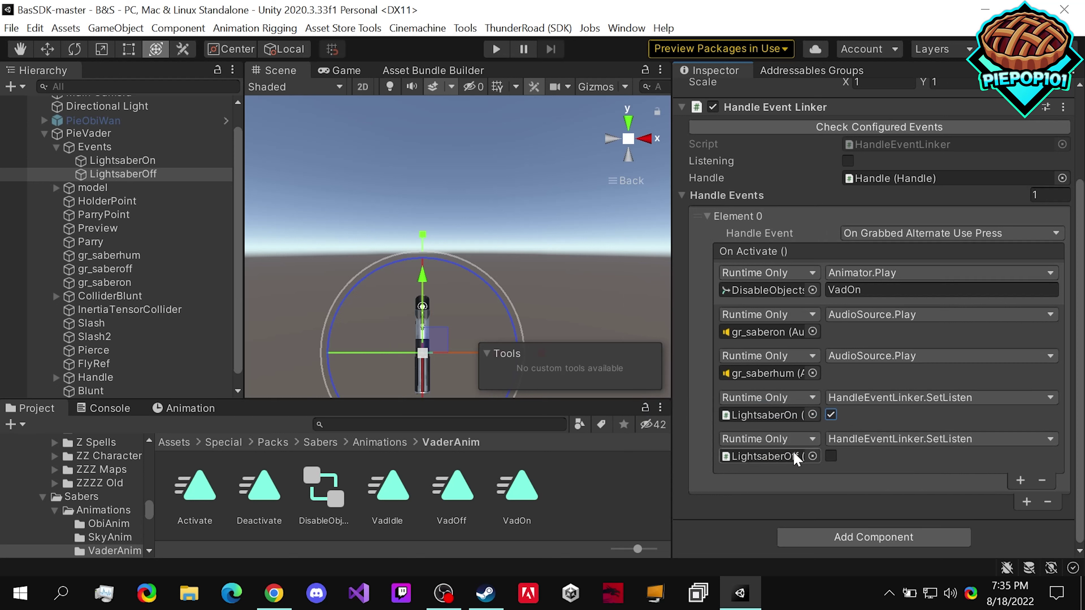
- Retarget LightsaberOff's second On Activate action to gr_saberoff and have it call AudioSource.Play
{"action": "left_click", "coordinate": [154, 273]}
{"action": "left_click_drag", "start_coordinate": [158, 280], "coordinate": [750, 336]}
{"action": "left_click", "coordinate": [876, 316]}
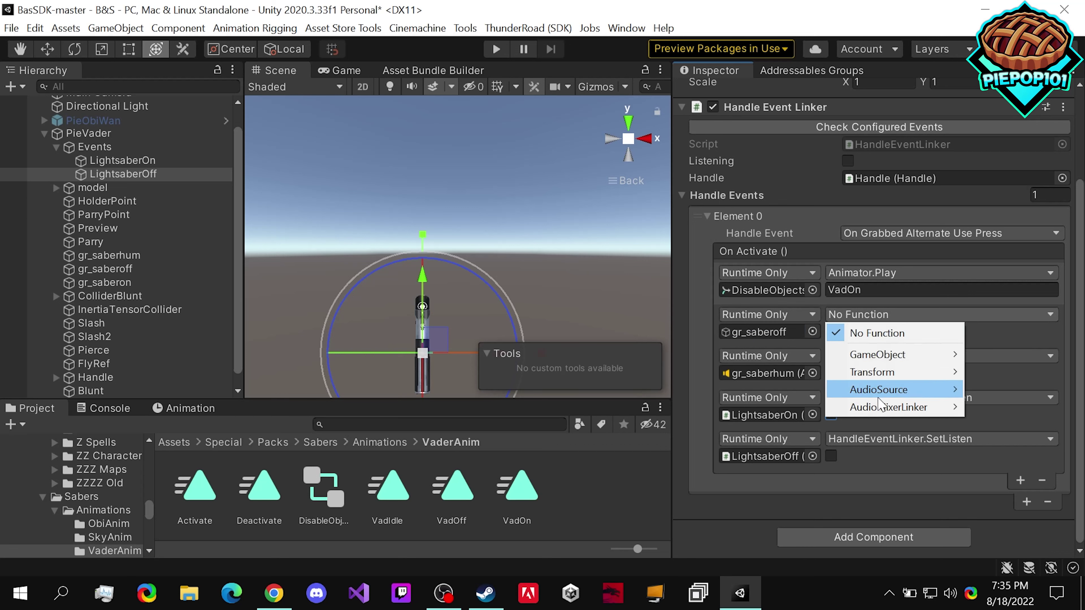
{"action": "mouse_move", "coordinate": [880, 391]}
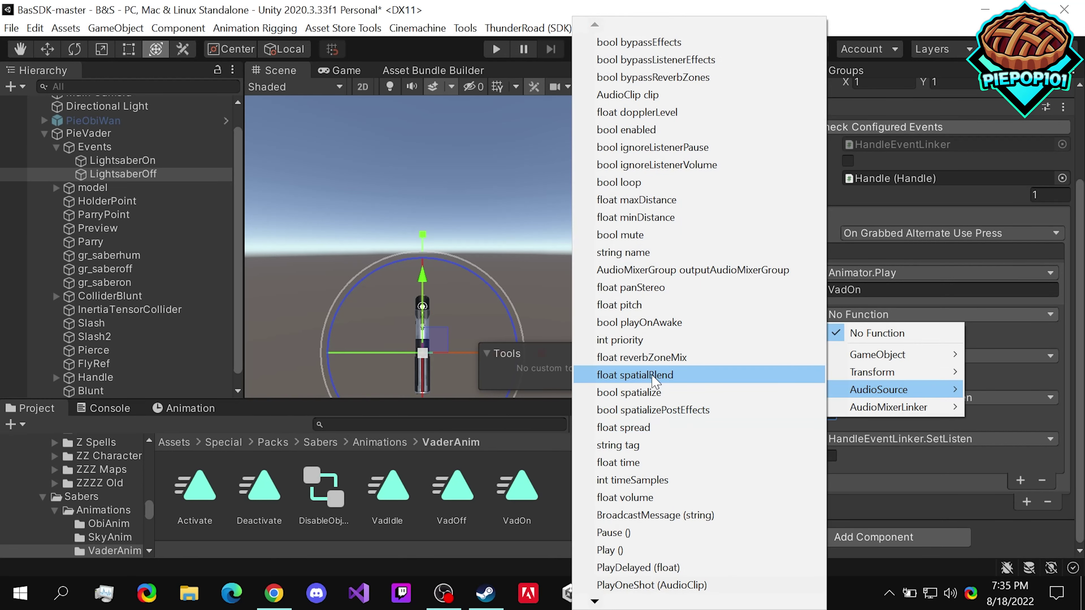
{"action": "left_click", "coordinate": [619, 550]}
- Change the function of LightsaberOff's gr_saberhum action to AudioSource.Stop
{"action": "left_click", "coordinate": [901, 356]}
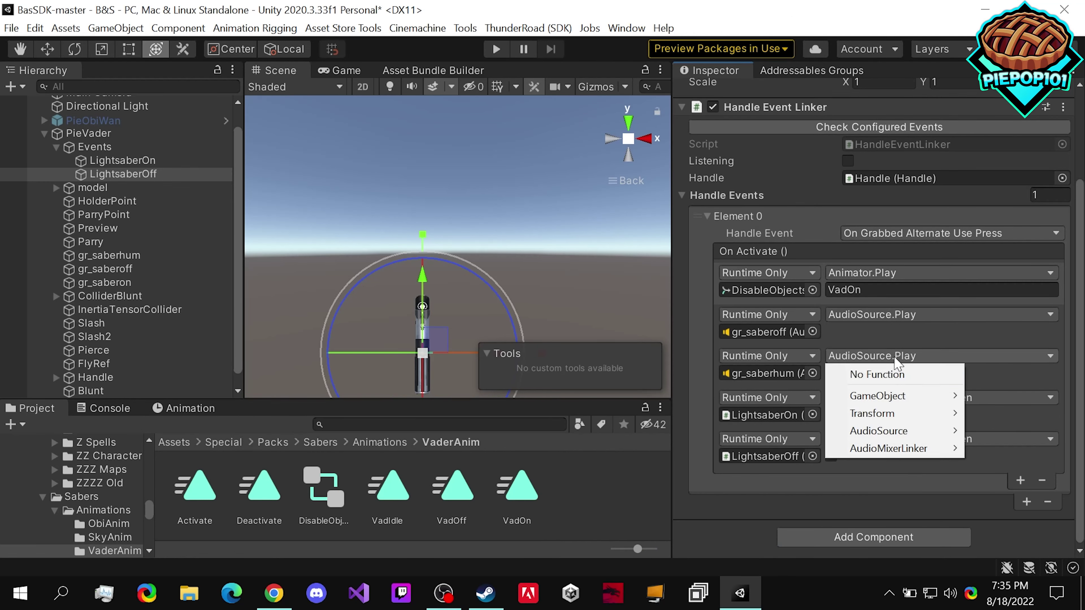
{"action": "mouse_move", "coordinate": [882, 436]}
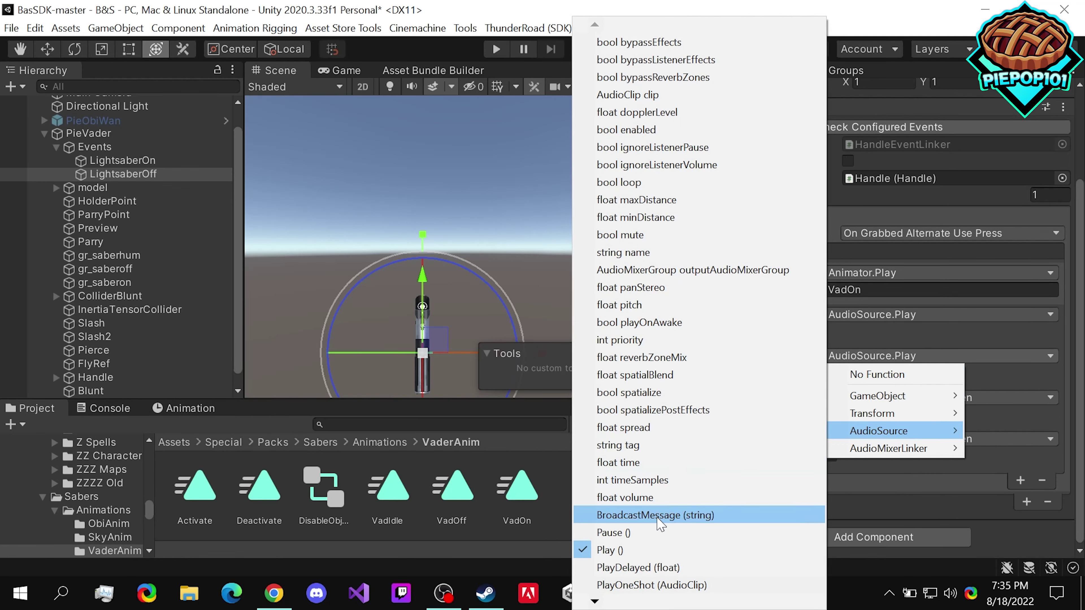
{"action": "mouse_move", "coordinate": [608, 604]}
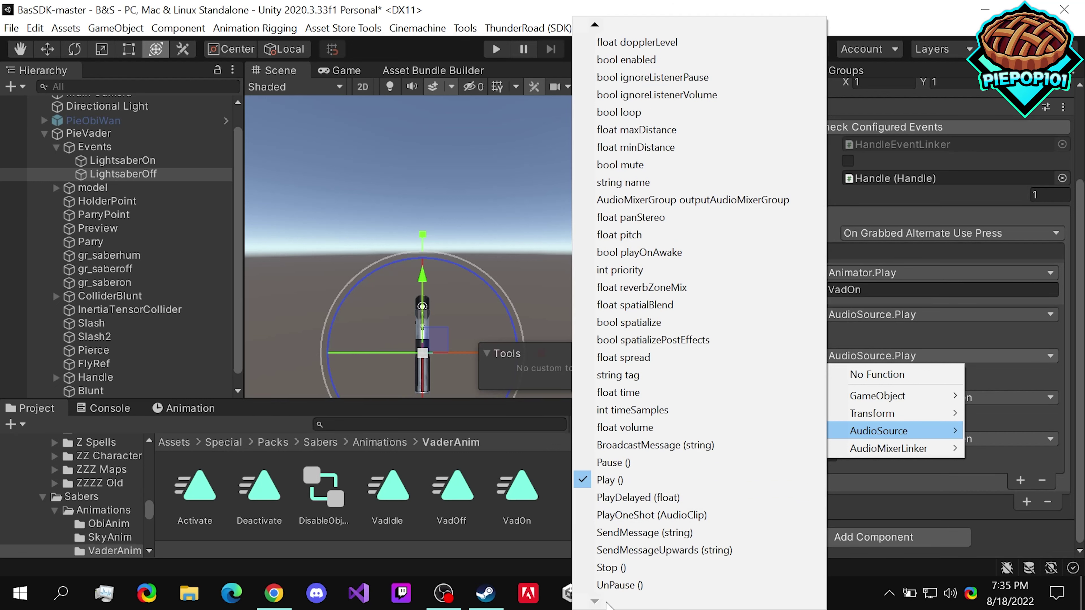
{"action": "left_click", "coordinate": [624, 570]}
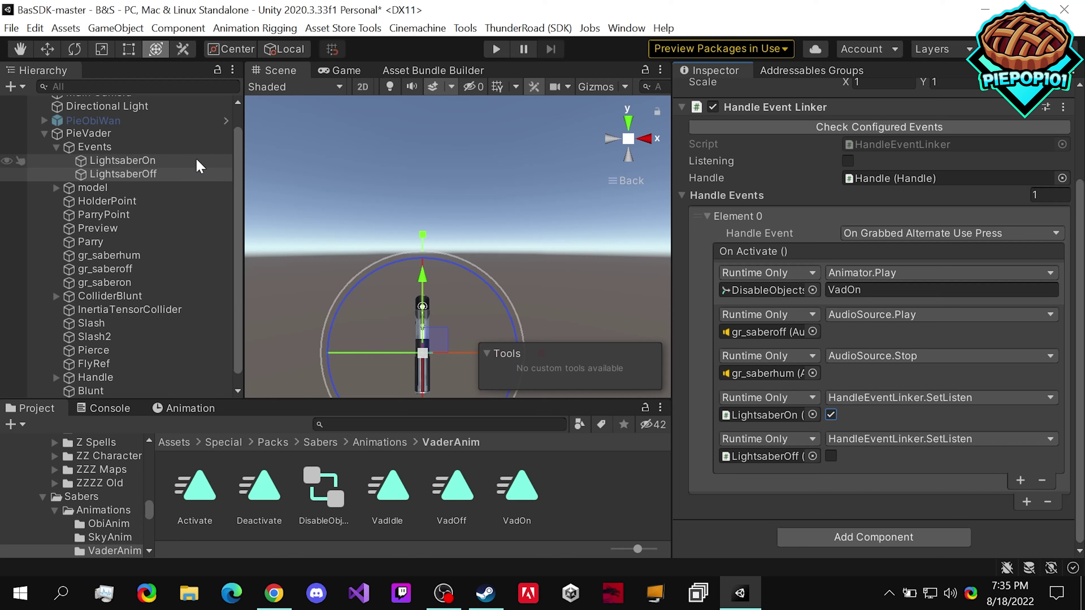
- Review the action lists of LightsaberOn and LightsaberOff, and inspect the Animator component on DisableObjects
{"action": "left_click", "coordinate": [178, 160]}
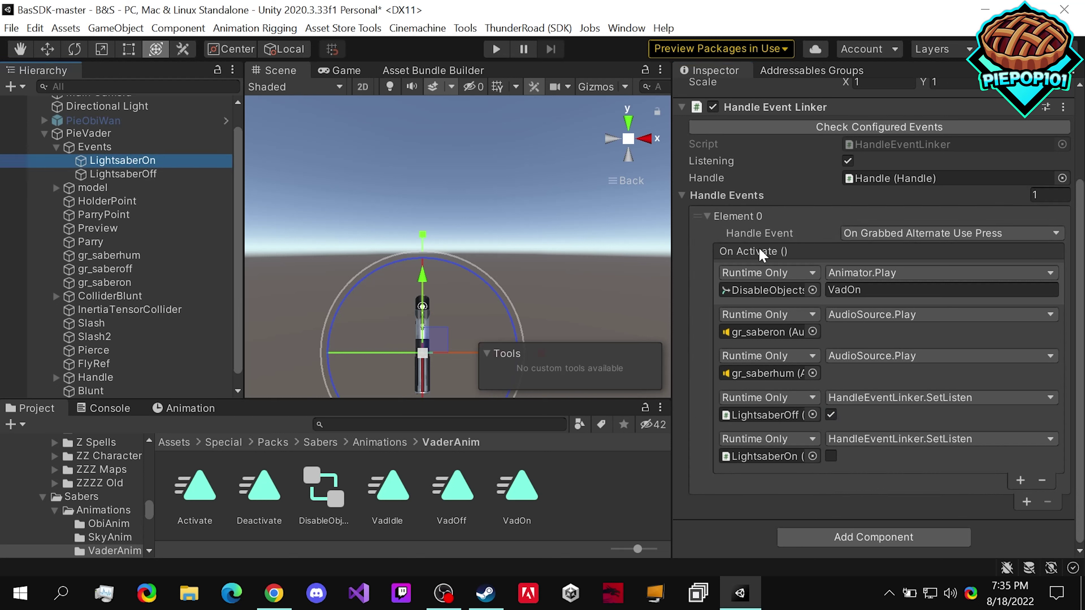
{"action": "left_click", "coordinate": [112, 173]}
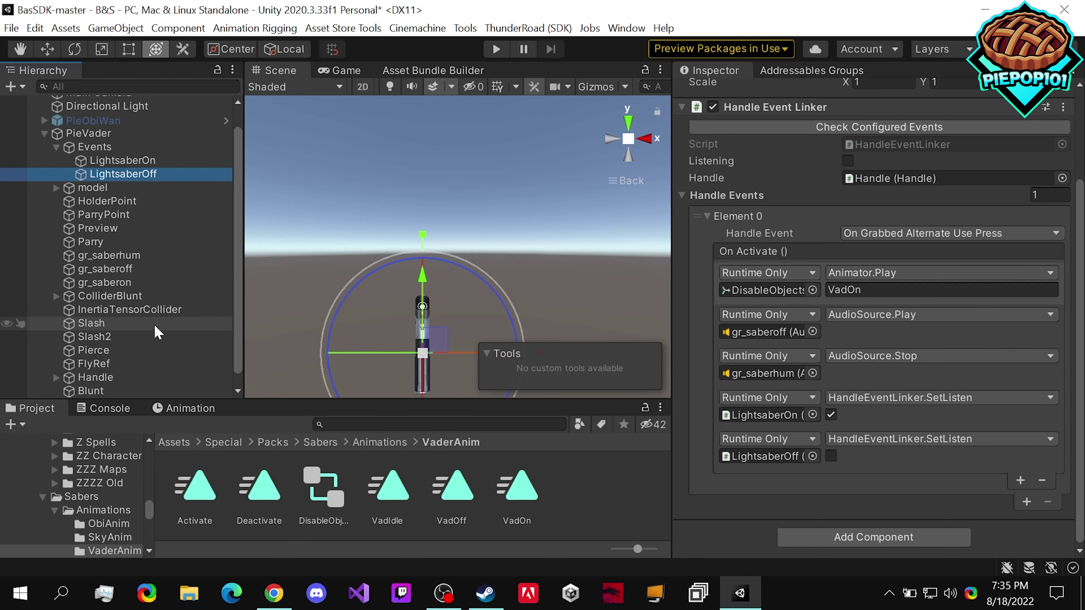
{"action": "scroll", "coordinate": [157, 332], "scroll_direction": "down", "scroll_amount": 2}
{"action": "left_click", "coordinate": [115, 391]}
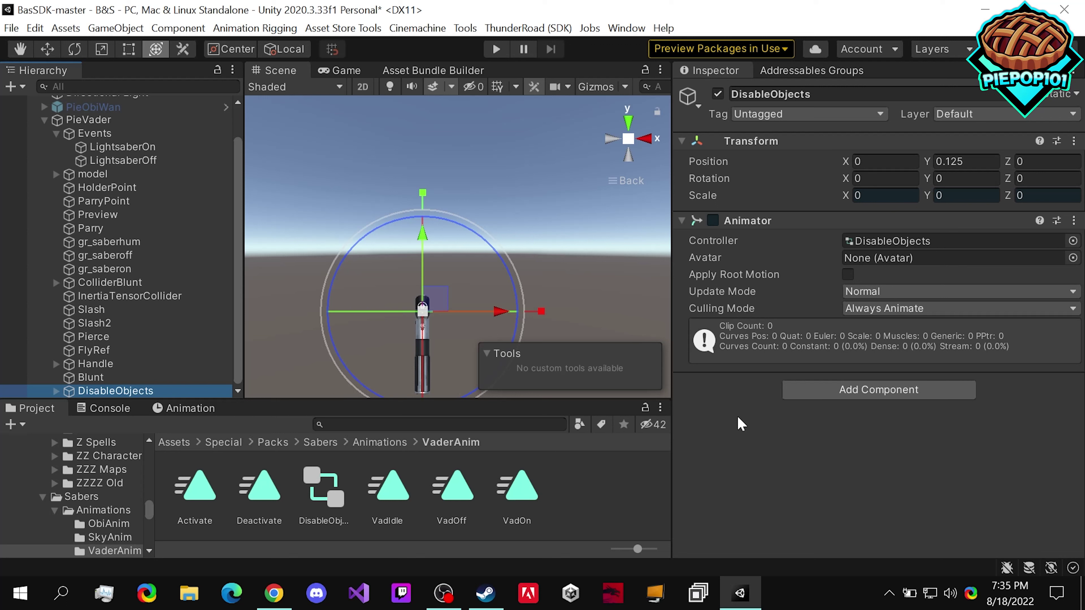